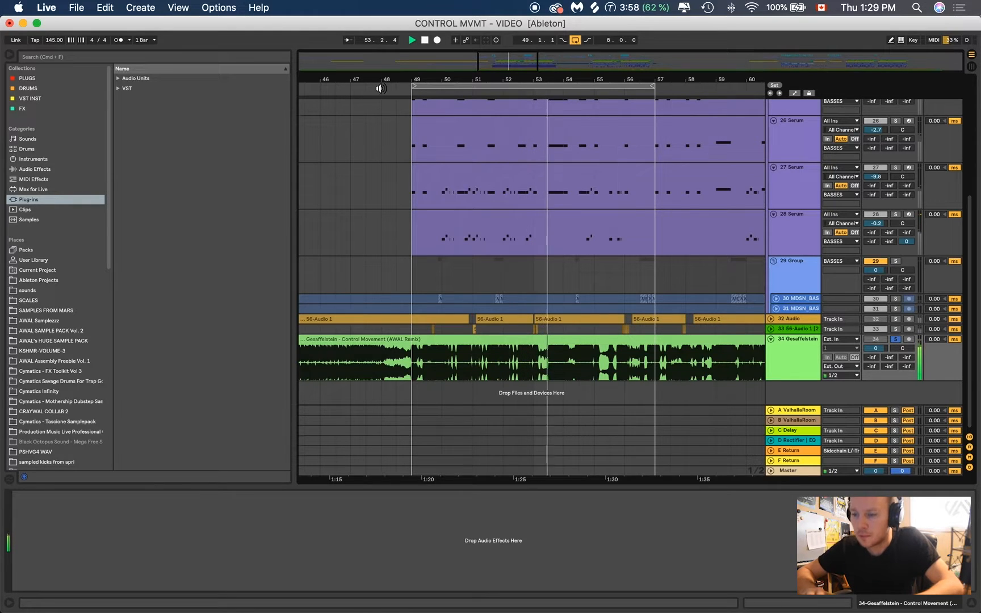
- Solo the three Serum bass tracks 25 to 27 together and play them back from bar 49
key("space")
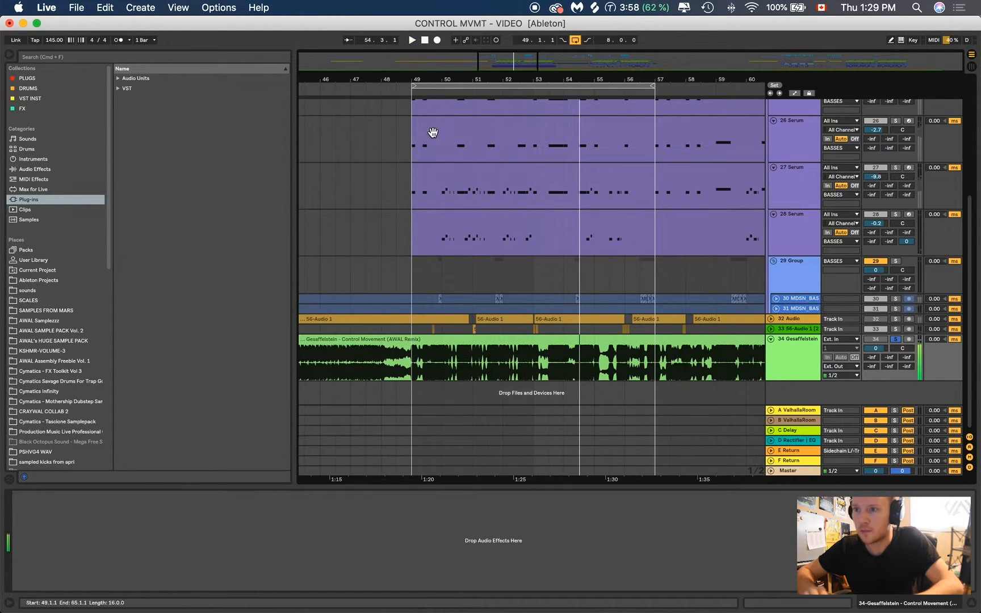
scroll(331, 228, "up", 3)
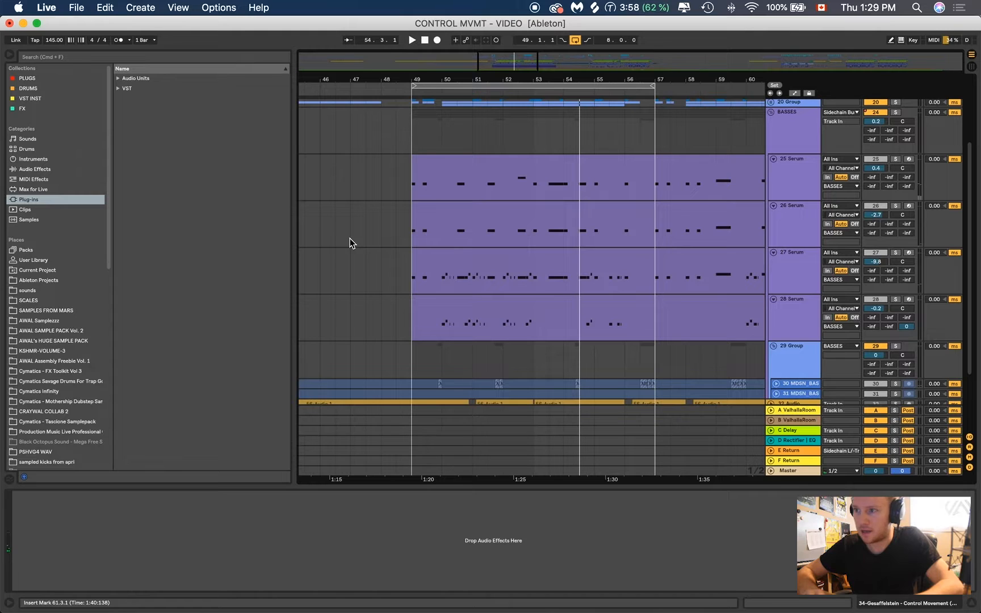
scroll(351, 243, "down", 1)
left_click(798, 227)
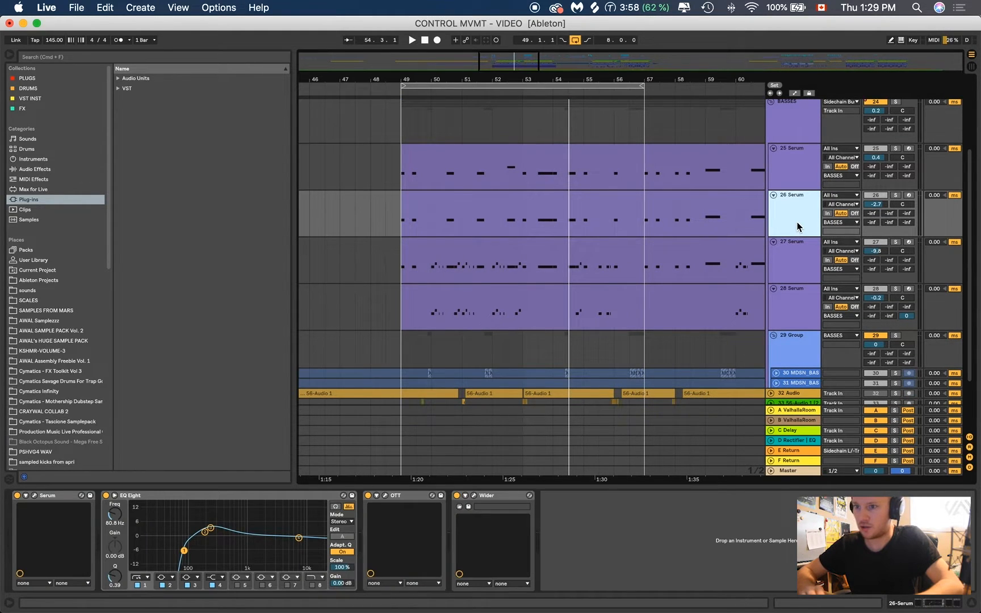
left_click(805, 263)
left_click(800, 162, "shift")
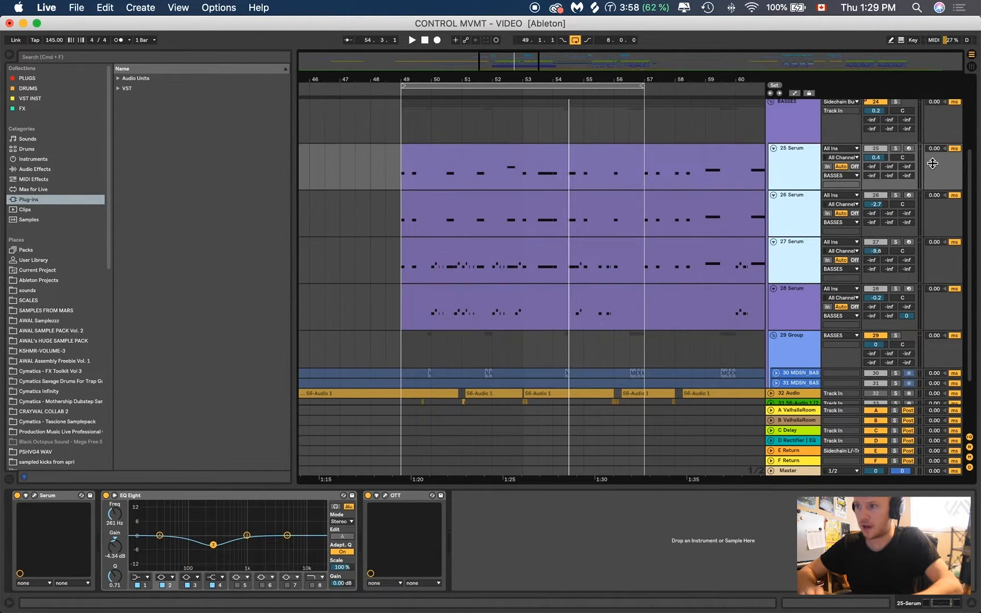
left_click(897, 149)
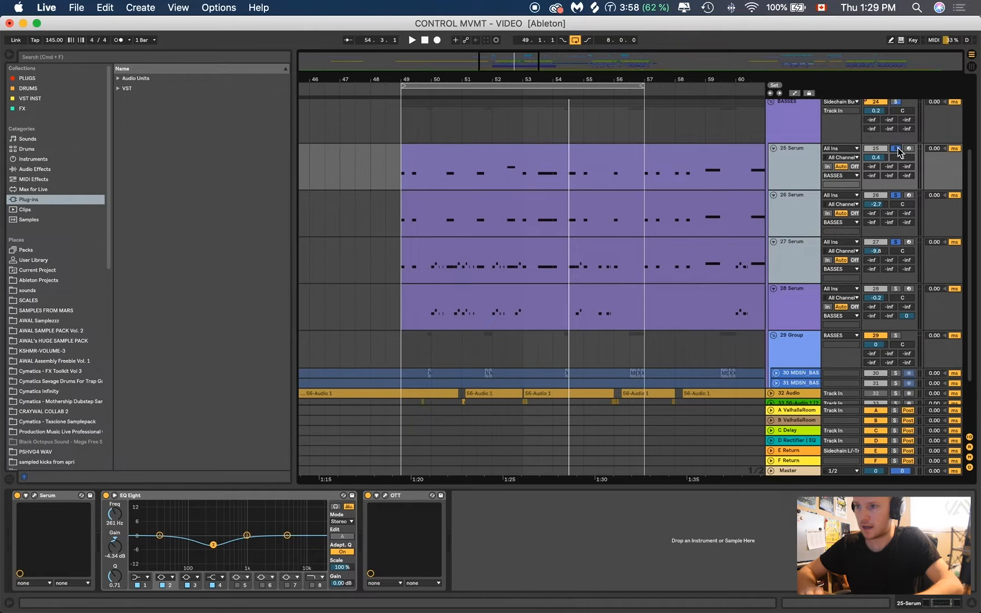
left_click(381, 90)
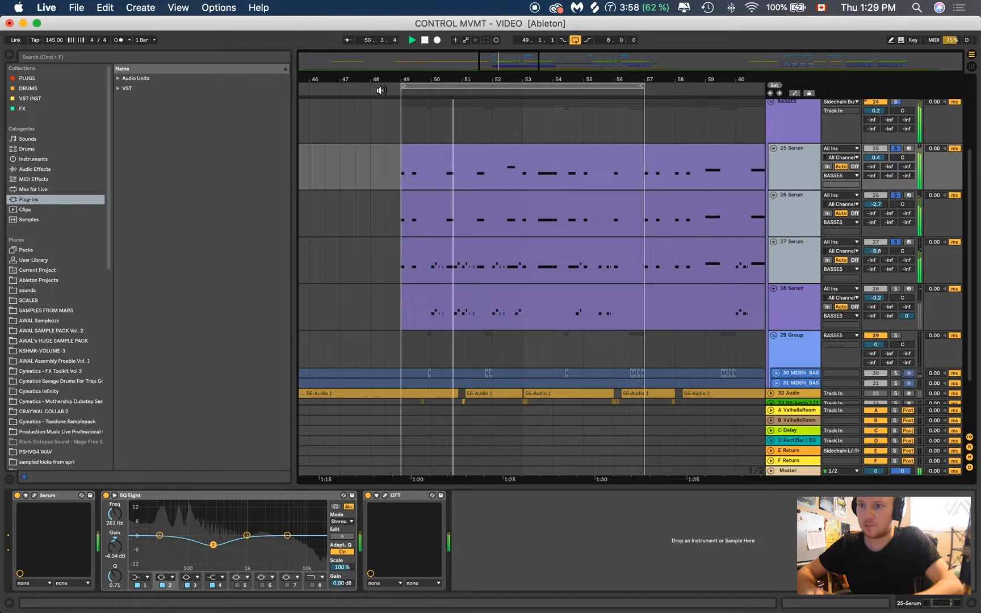
- Add the 28 Serum track to the solo, then stop playback and clear all the solos
left_click(896, 290)
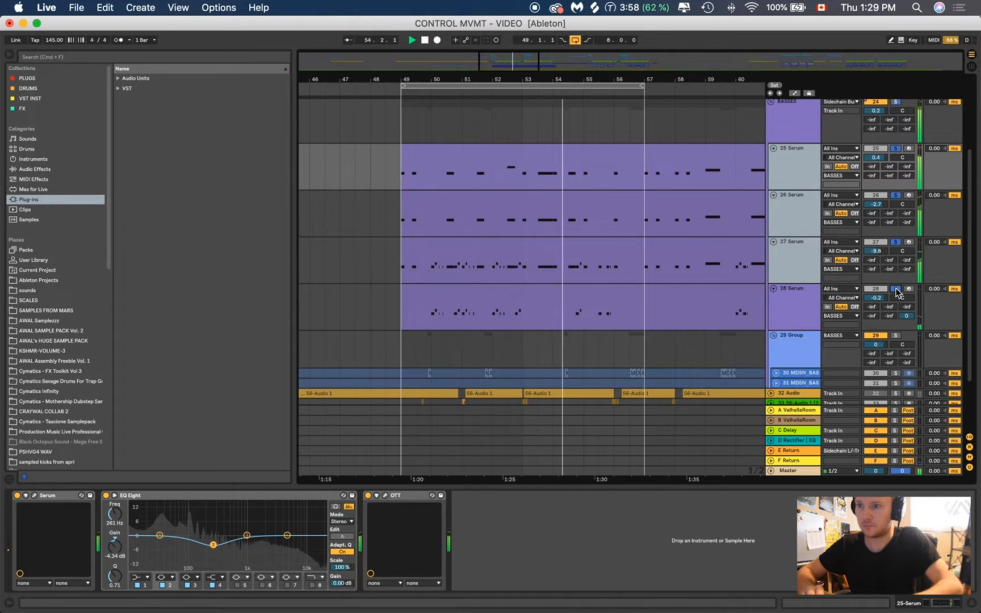
key("space")
left_click(896, 289)
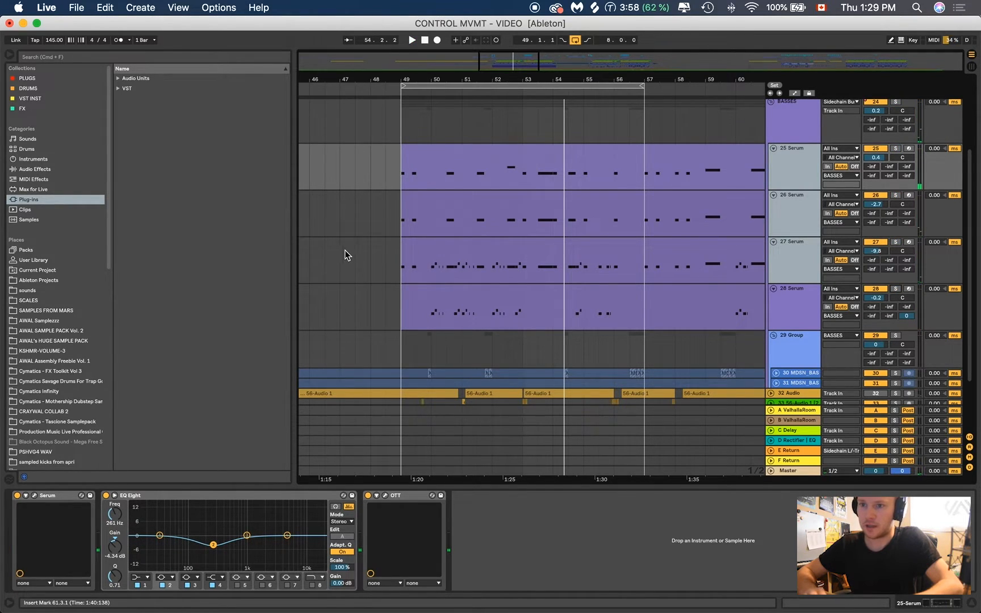
left_click(346, 251)
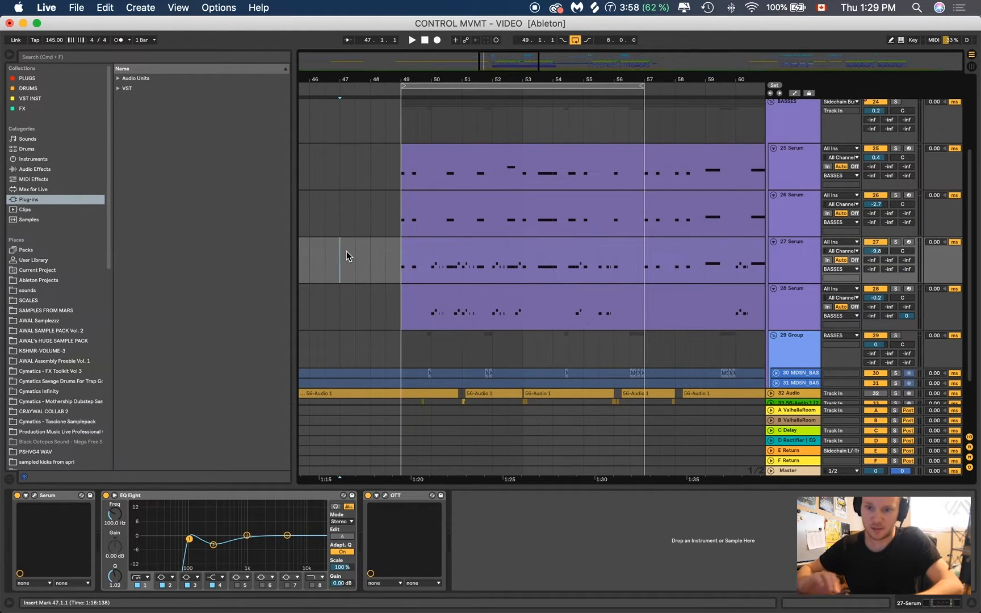
- Select bars 49 to 57 on the 25 Serum track, audition its bass in solo, and unsolo it
left_click(804, 181)
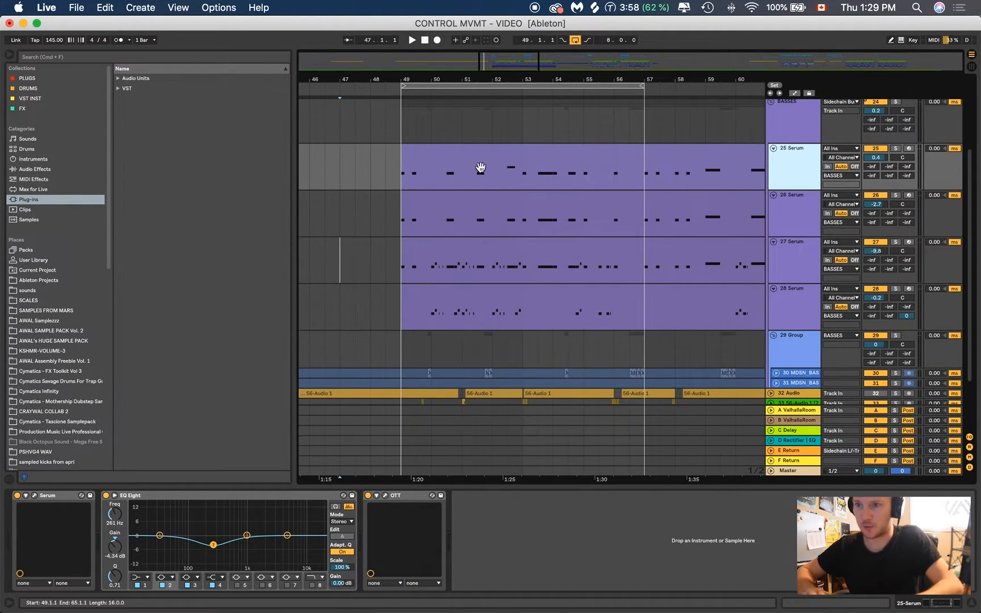
left_click_drag(405, 173, 648, 173)
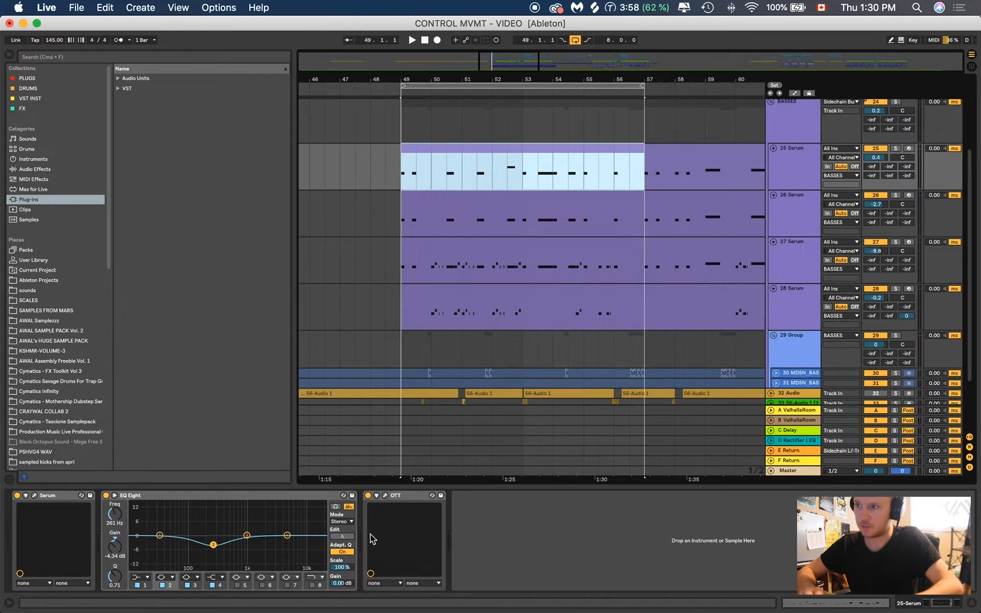
left_click(896, 149)
key("space")
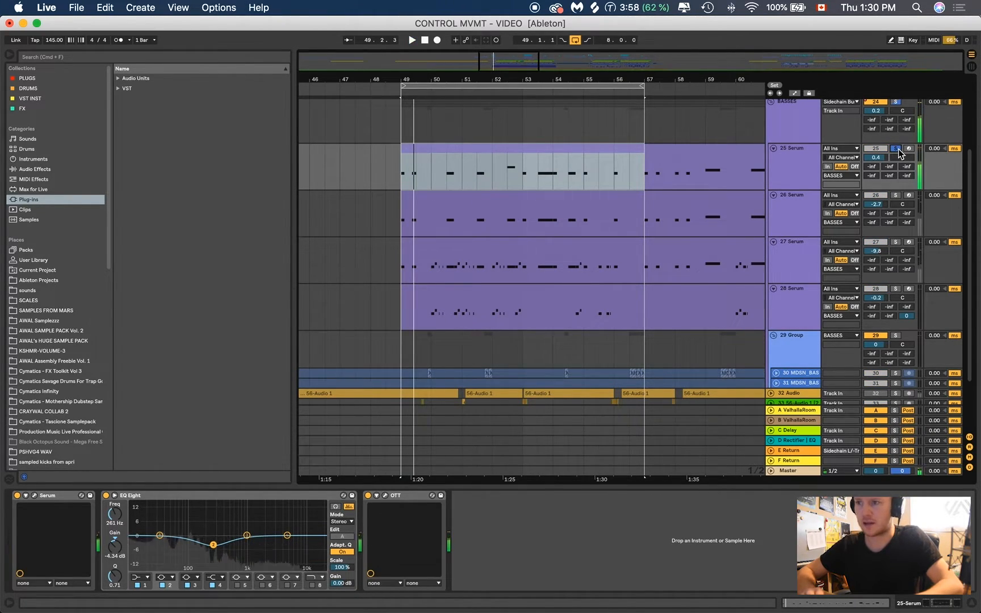
left_click(898, 150)
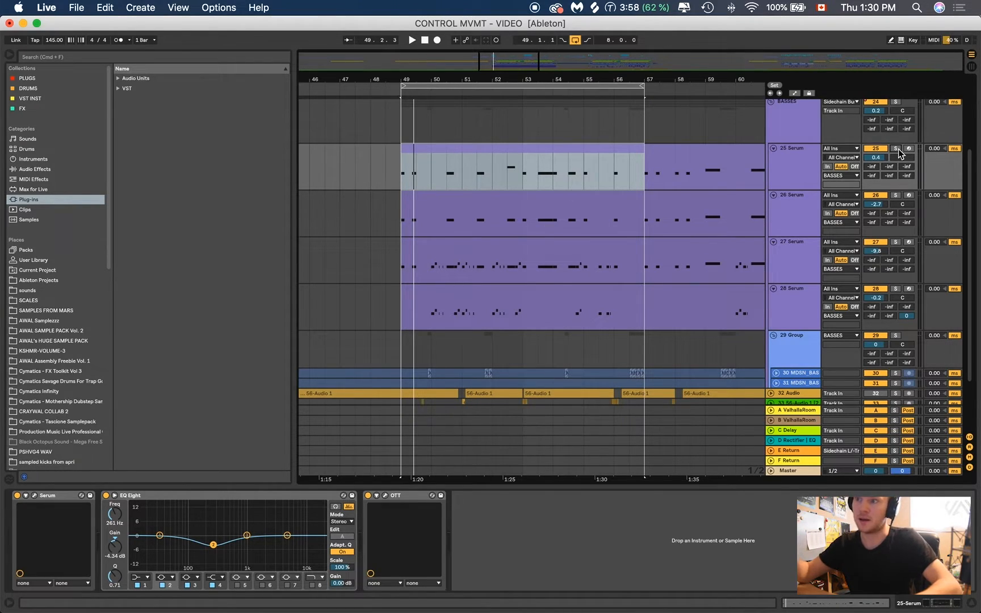
- View the FAV SAW patch in the 25 Serum track's synth and close its window
left_click(812, 158)
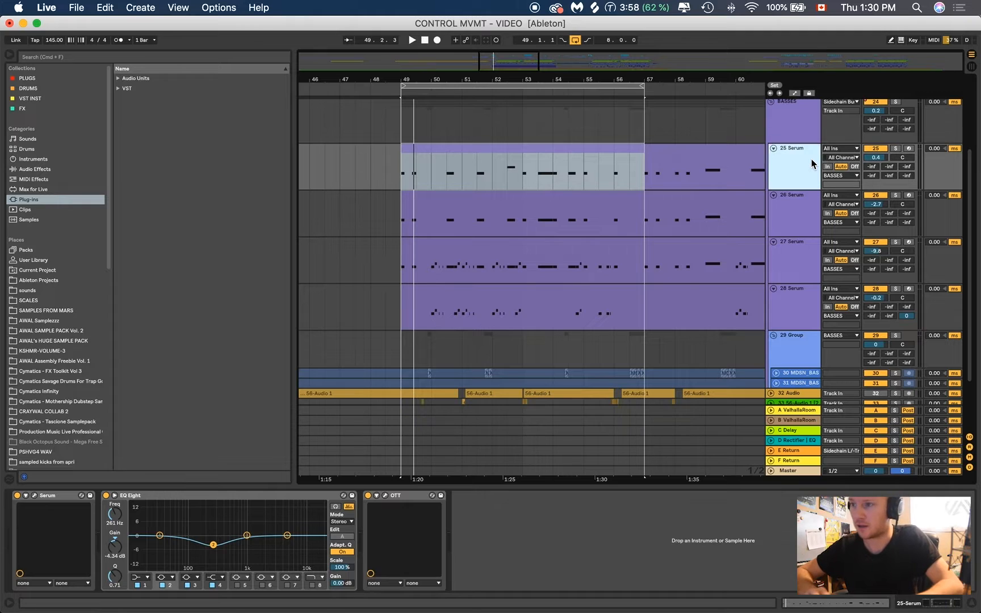
left_click(34, 494)
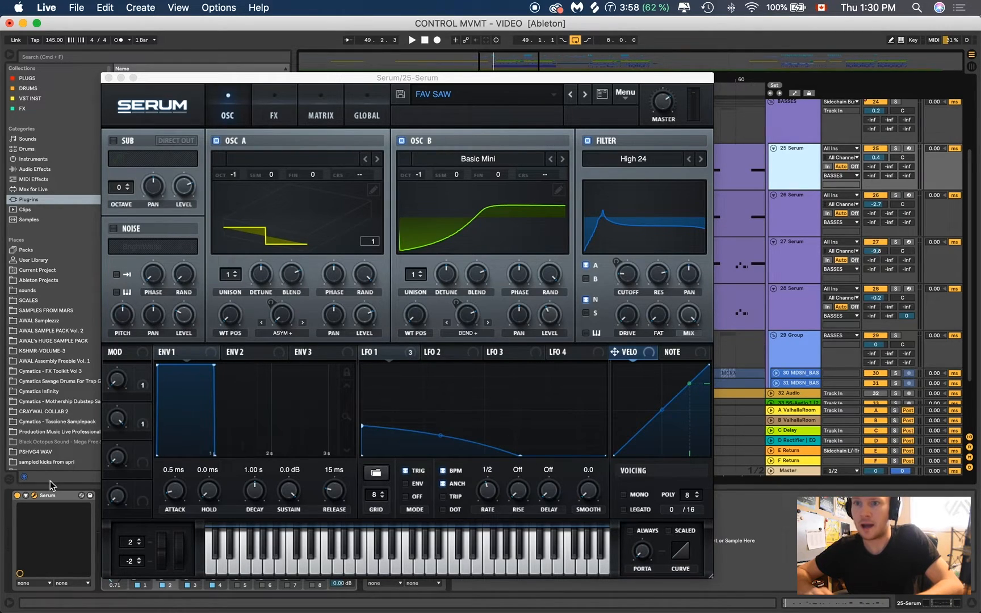
left_click(109, 78)
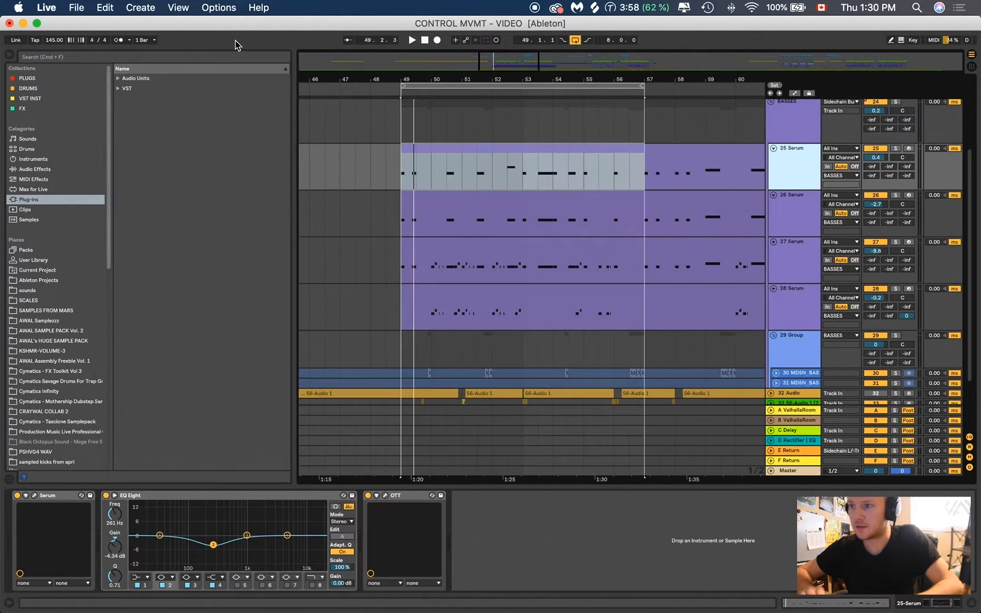
- Duplicate the 25 Serum track and reset the copy's Serum to the Init preset, showing its oscillator page
right_click(800, 166)
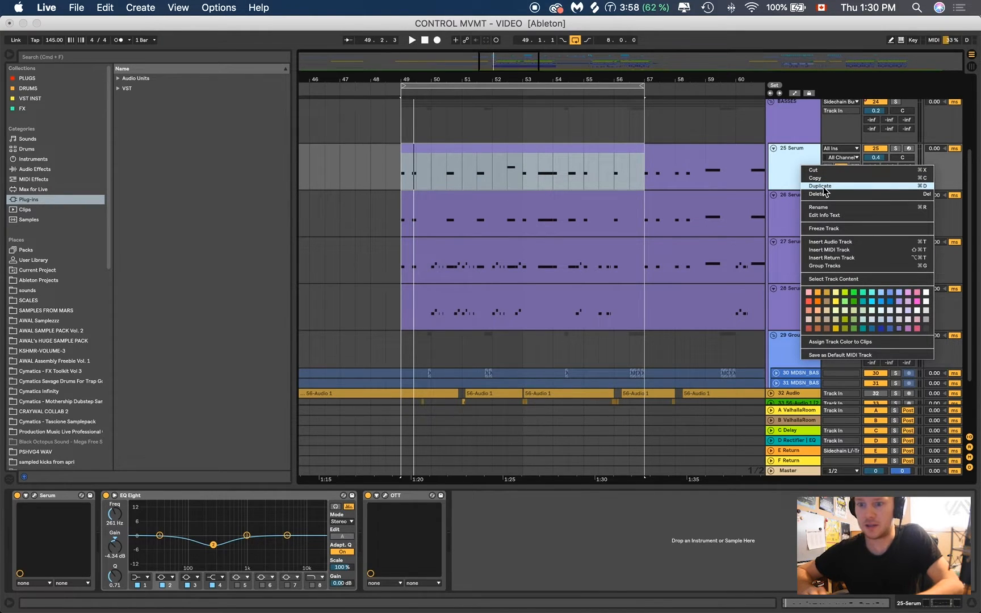
left_click(821, 185)
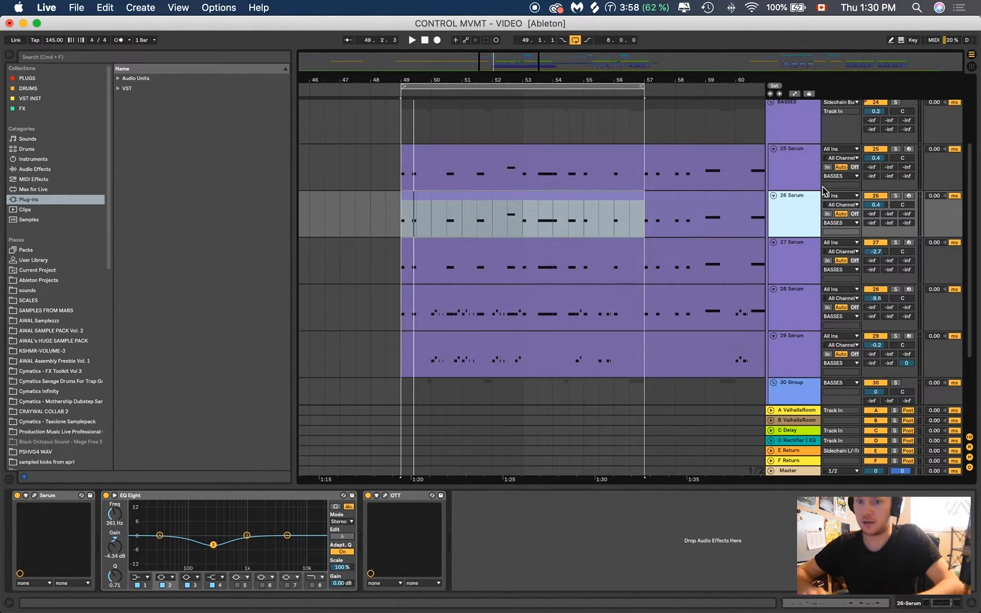
left_click(34, 496)
left_click(598, 97)
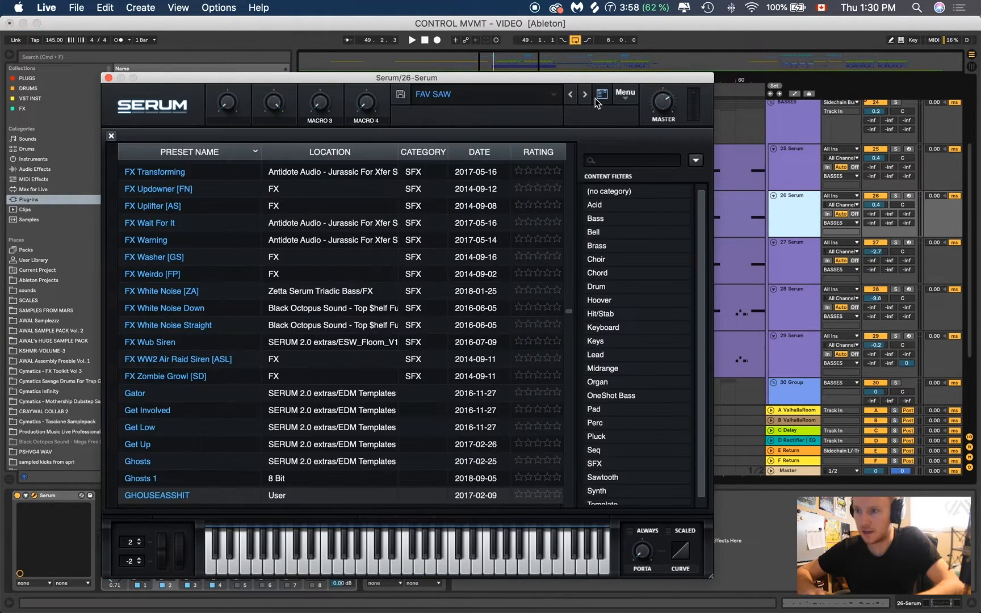
left_click(622, 100)
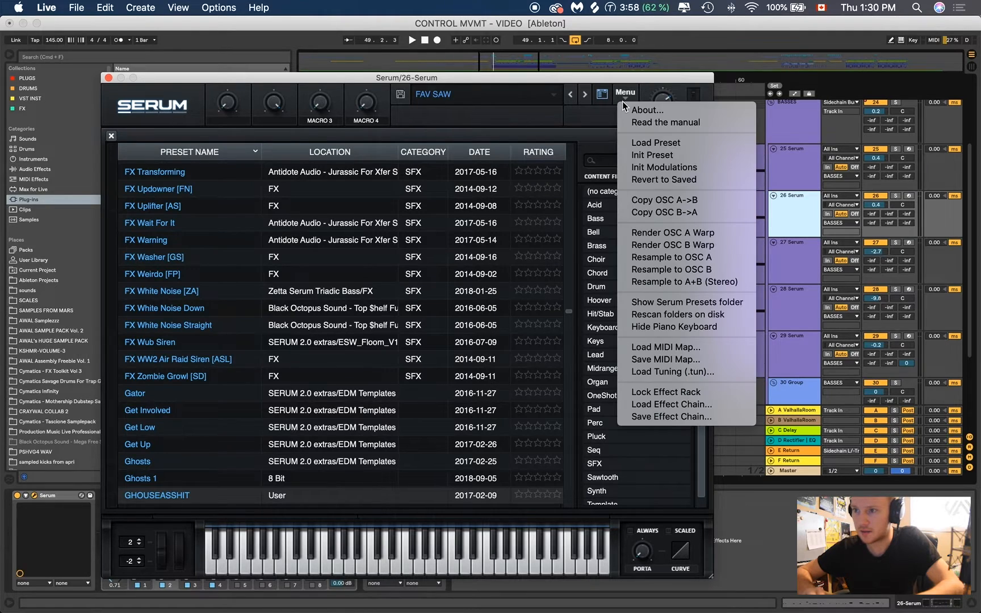
left_click(680, 151)
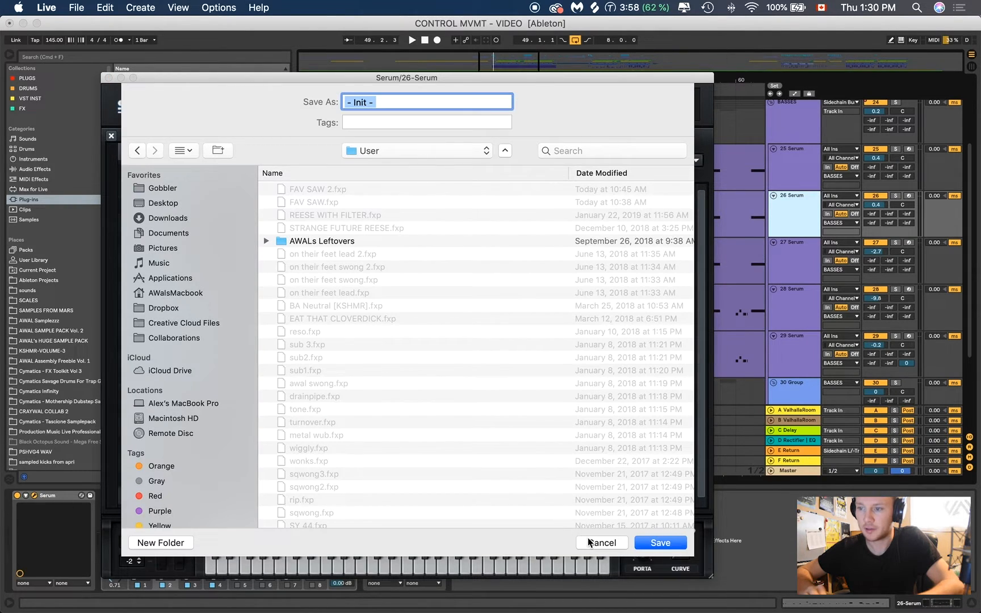
left_click(591, 542)
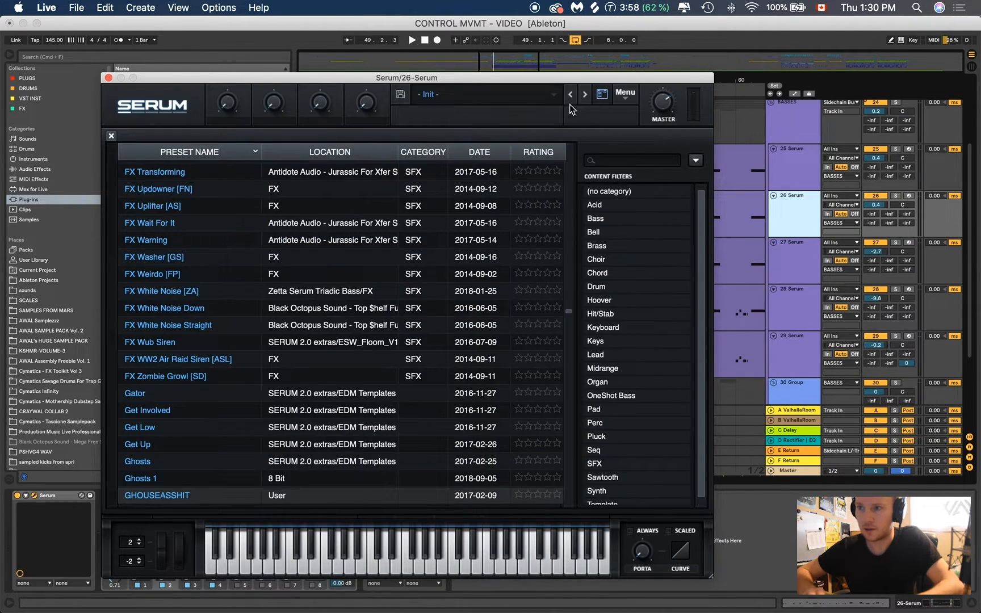
left_click(602, 98)
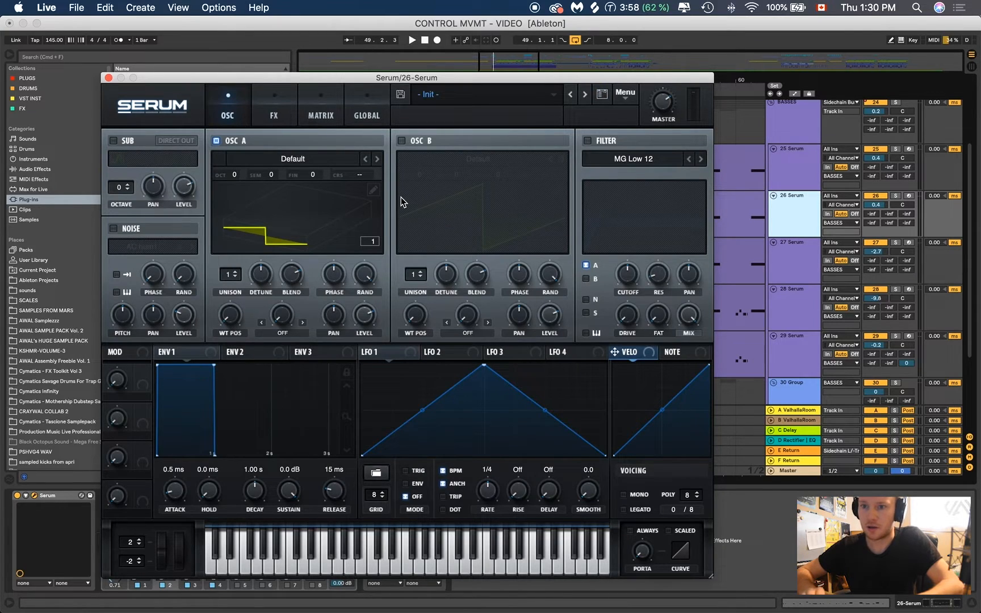
- Examine oscillator A's default waveform in the 2D display and return to the 3D display
left_click(295, 203)
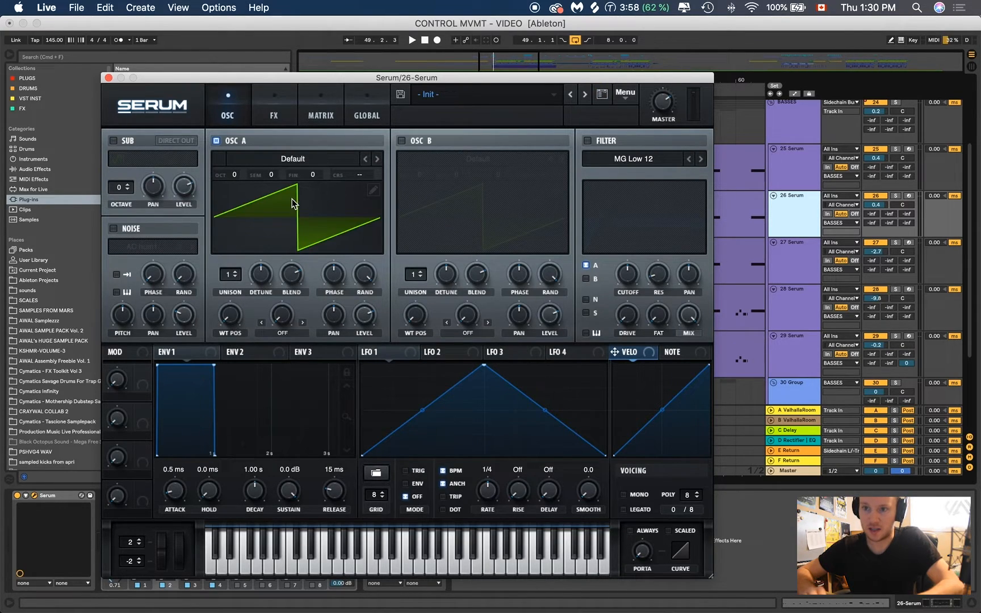
left_click(344, 203)
left_click(344, 204)
left_click(345, 204)
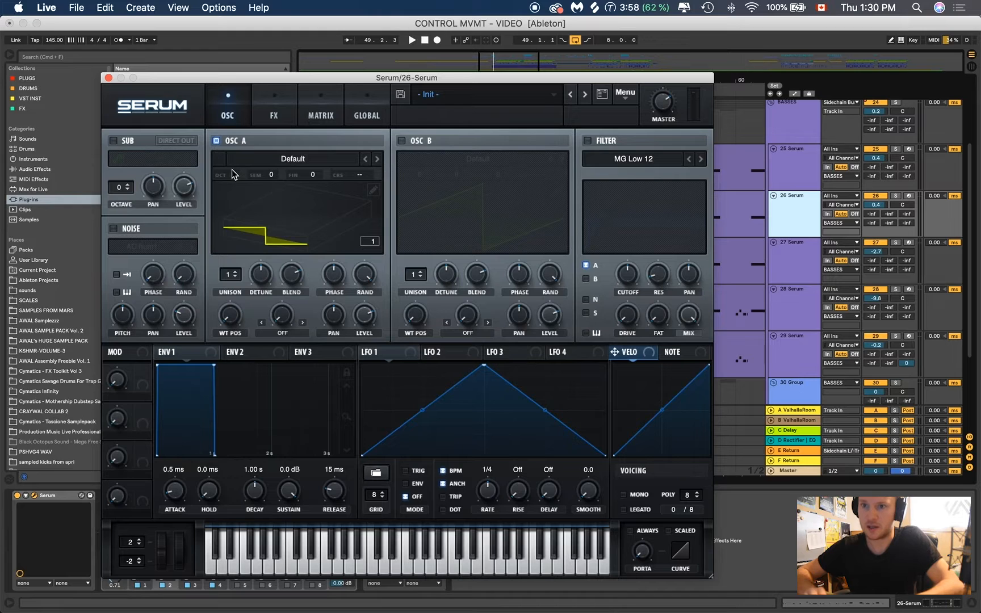
- Solo the duplicated 26 Serum track, audition it from bar 49, and lower oscillator A's octave to -1
mouse_move(233, 171)
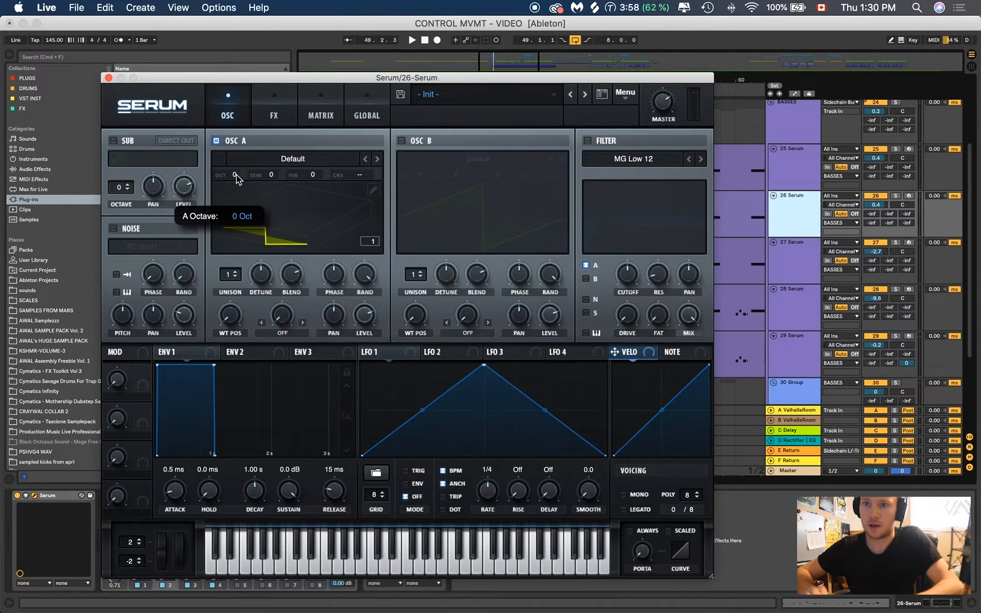
left_click_drag(235, 199, 236, 169)
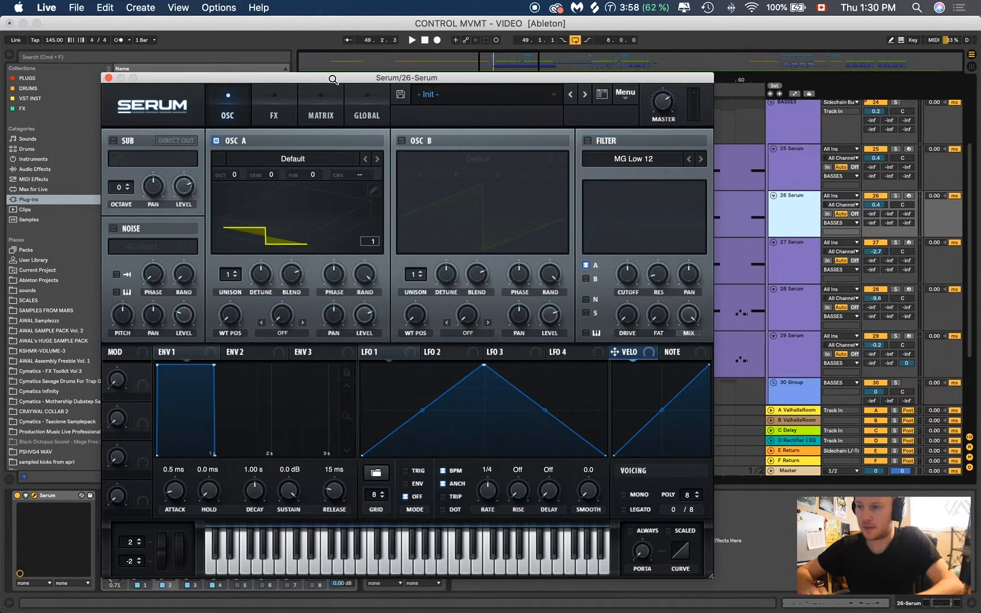
left_click_drag(333, 78, 306, 235)
left_click(896, 195)
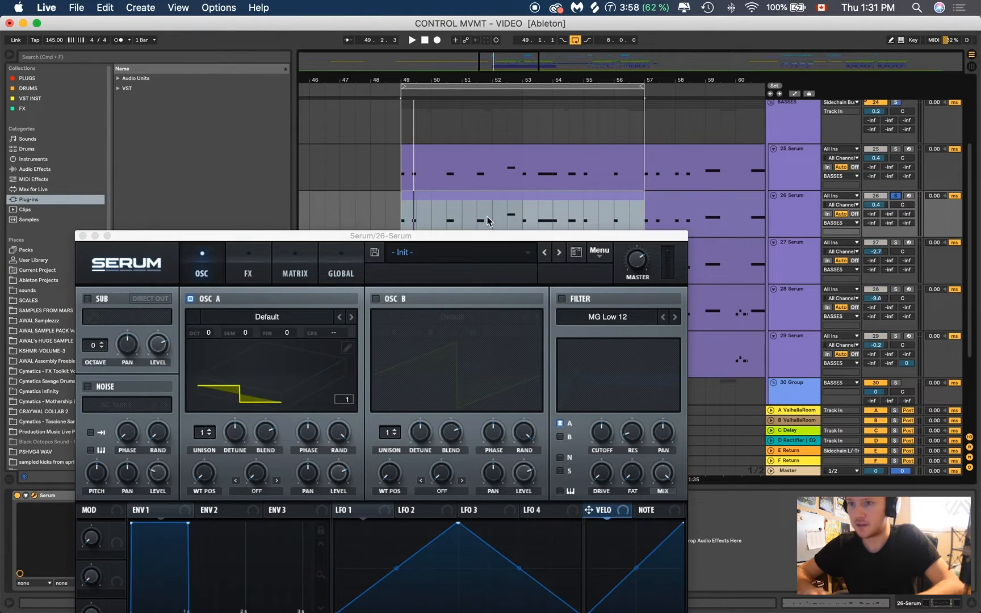
left_click(402, 223)
key("space")
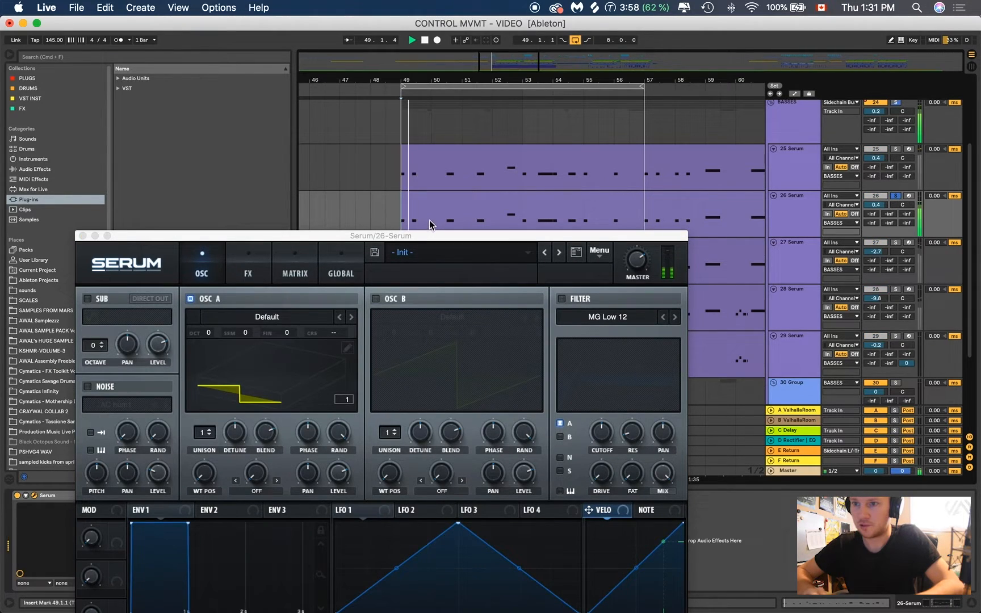
left_click_drag(210, 332, 209, 347)
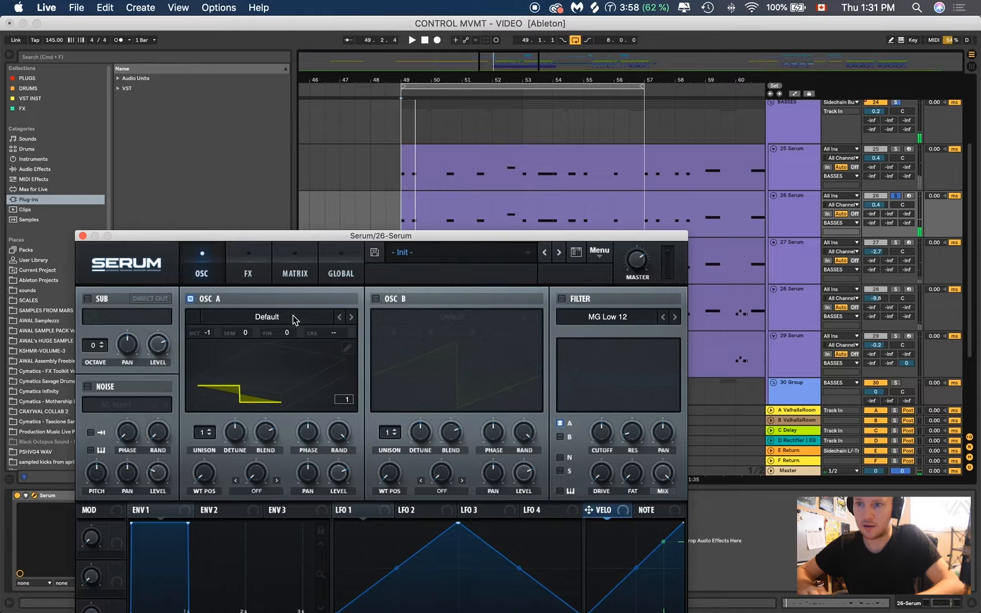
left_click_drag(391, 244, 384, 109)
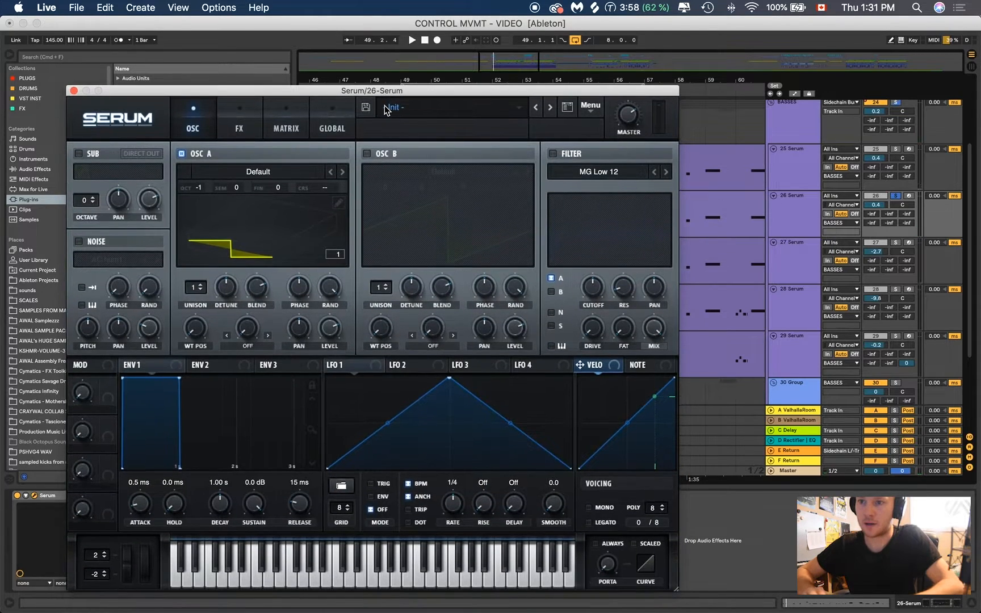
- Enable oscillator B and load the Basic Mini wavetable from the Analog category
left_click(366, 154)
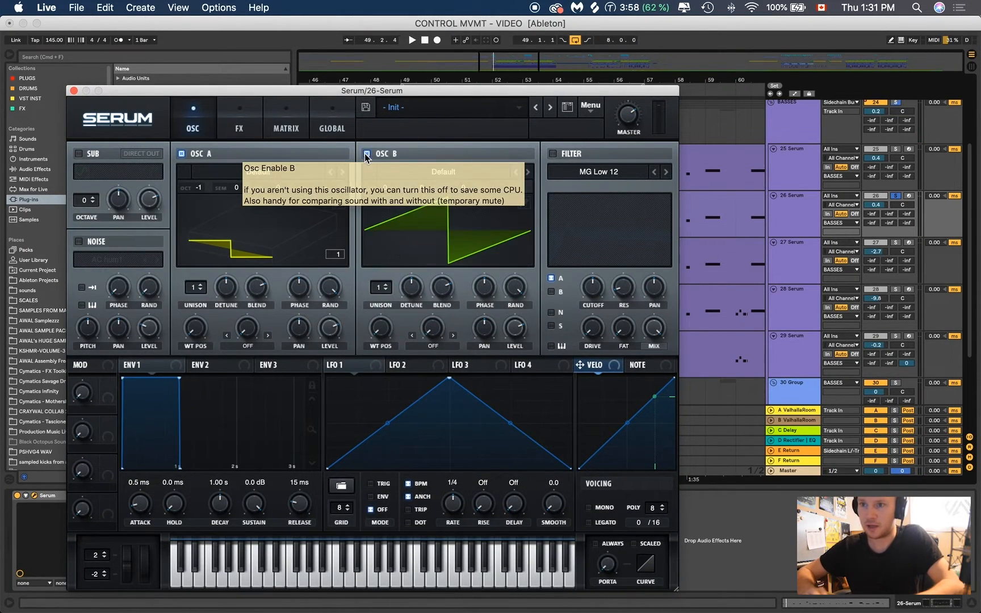
left_click(448, 173)
mouse_move(514, 188)
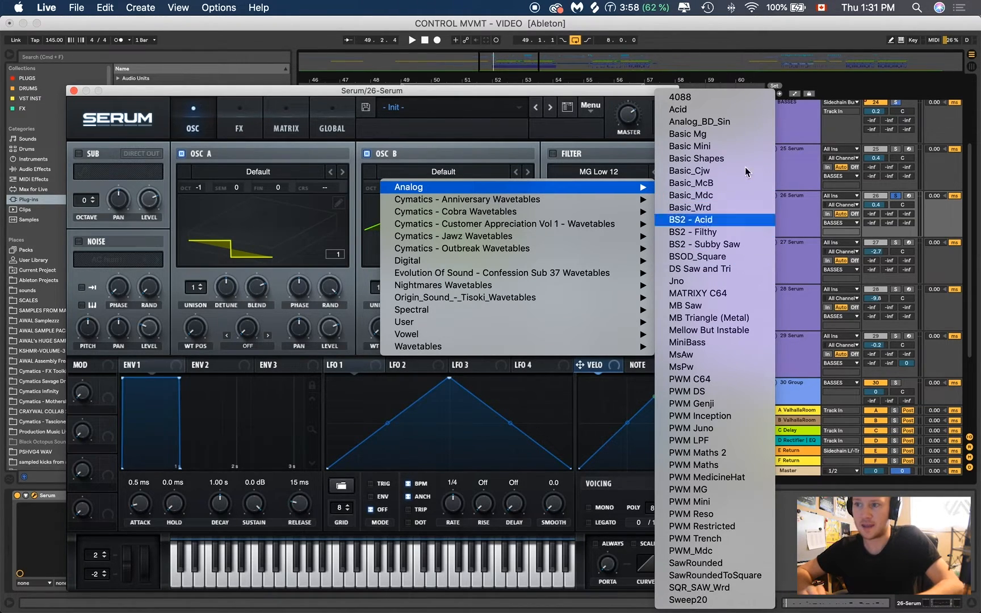
left_click(733, 138)
left_click(528, 173)
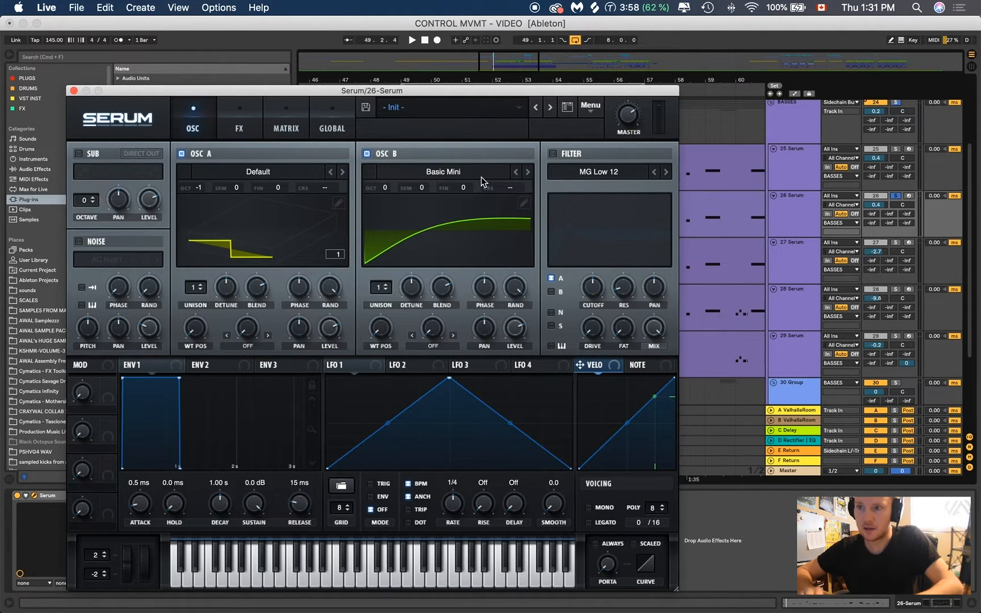
left_click_drag(381, 332, 357, 327)
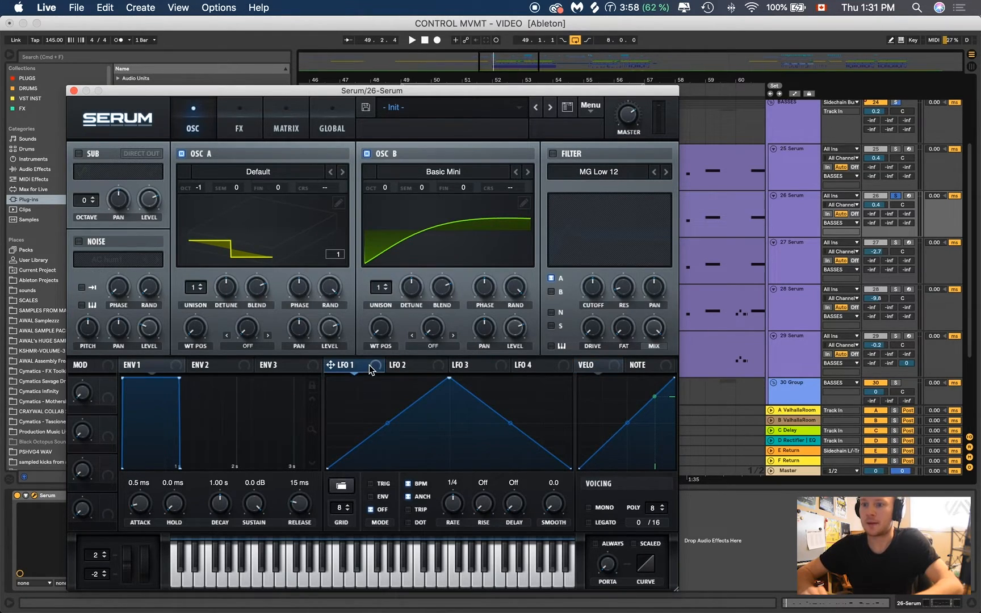
- Reshape LFO 1 into a falling ramp at a 1/2 rate and assign it to oscillator A's warp in Asym + mode
left_click_drag(451, 380, 317, 419)
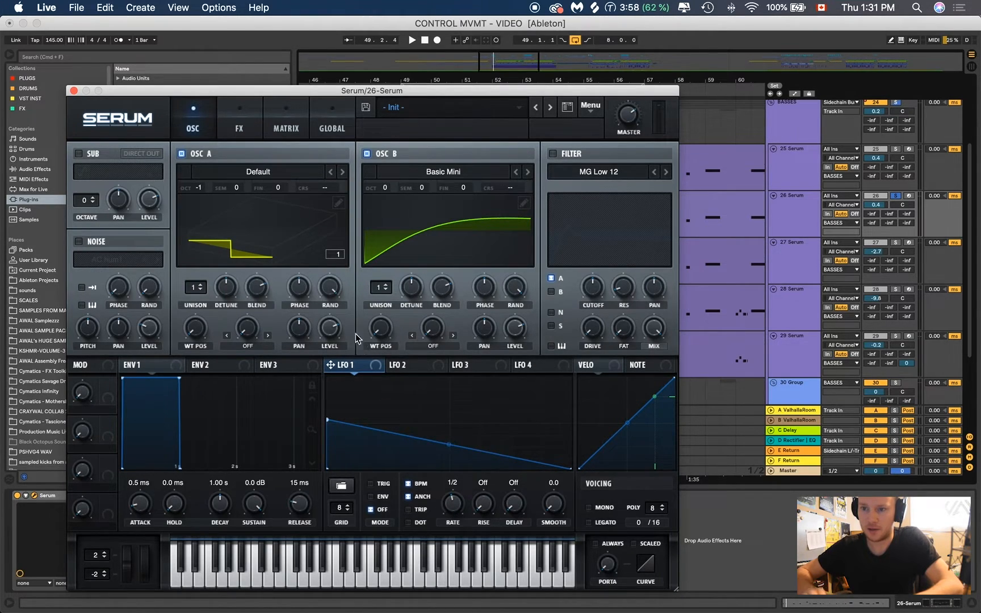
left_click_drag(380, 370, 248, 338)
left_click(251, 346)
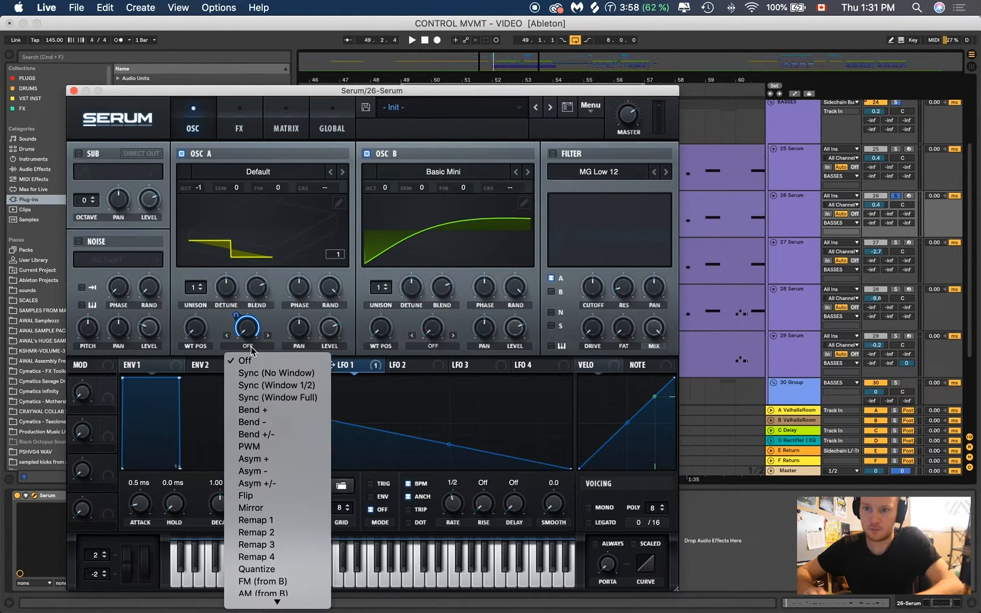
left_click(275, 461)
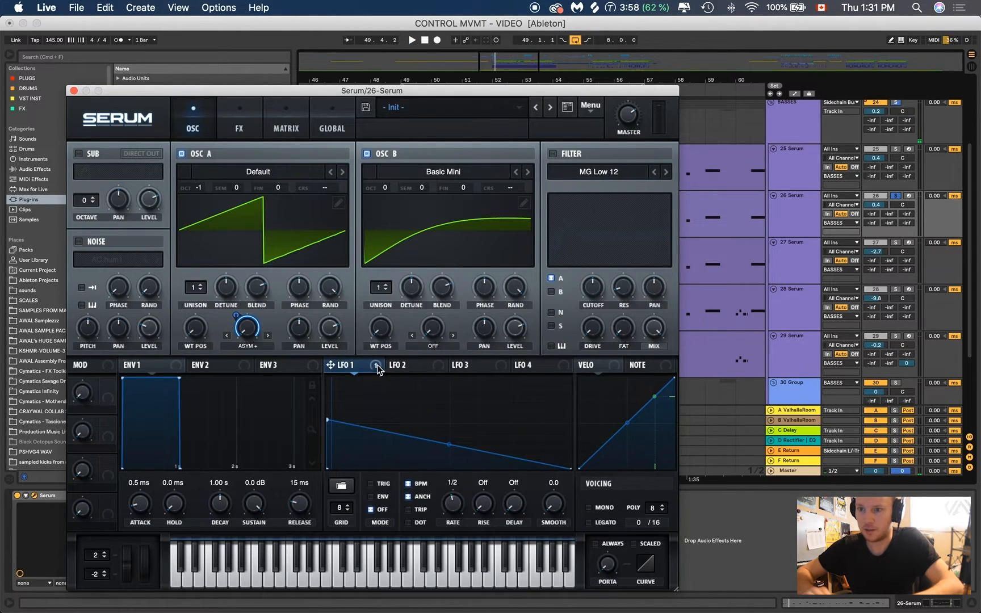
- Assign LFO 1 to oscillator B's warp, set the warp mode to Bend +, and raise the warp amount
left_click_drag(375, 366, 437, 335)
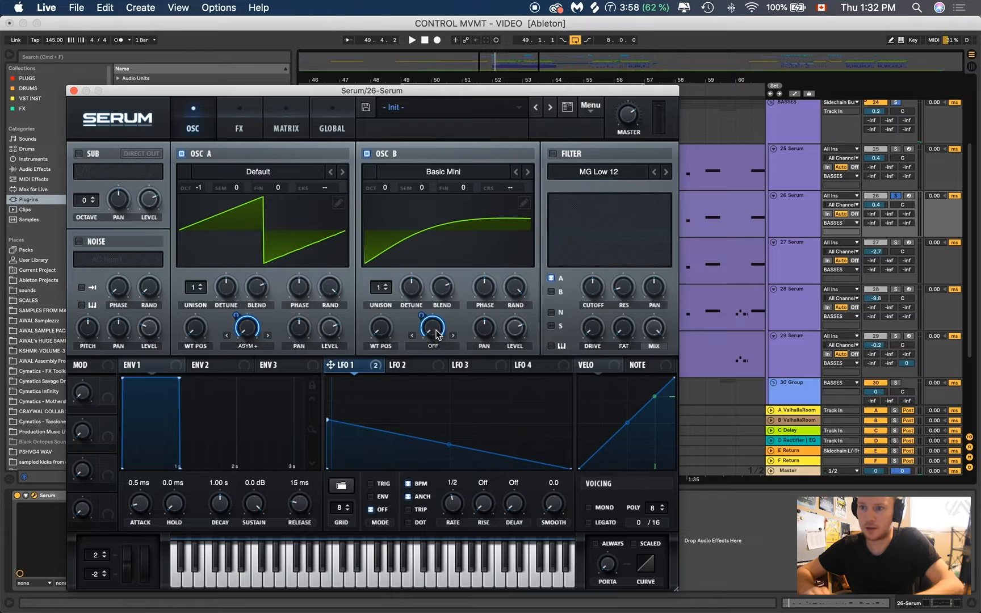
right_click(436, 340)
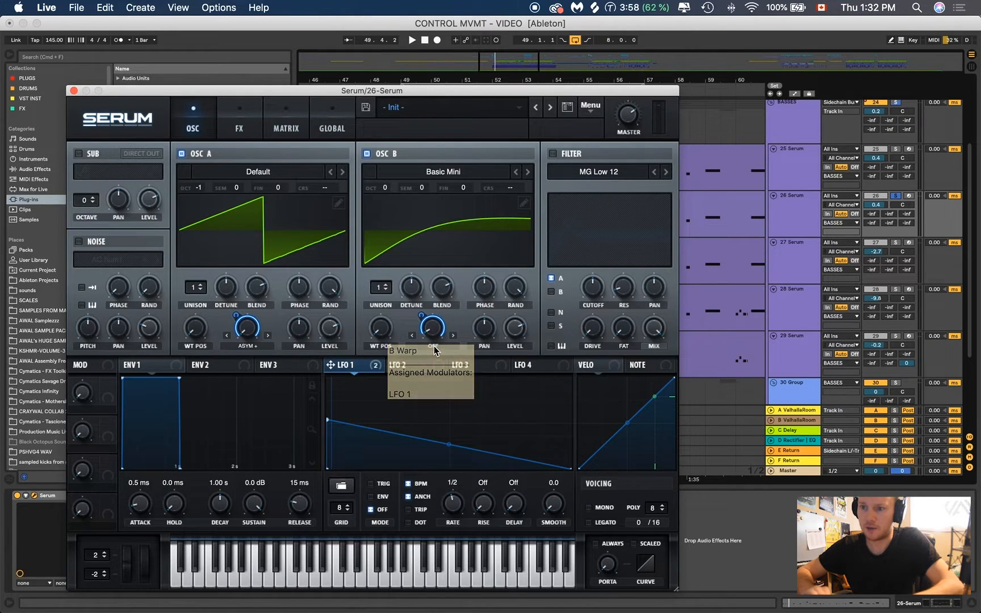
left_click(434, 347)
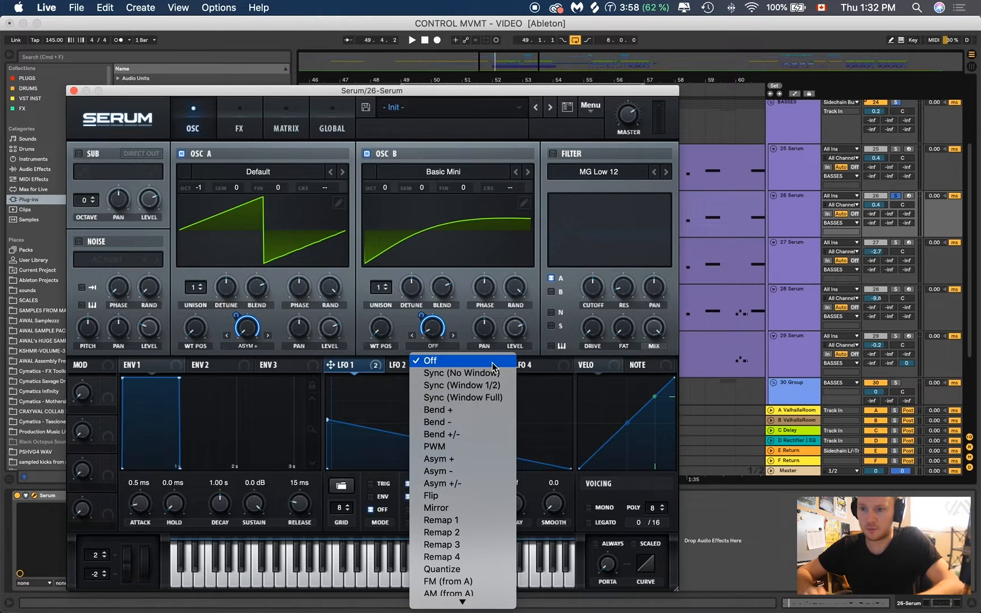
scroll(469, 459, "down", 3)
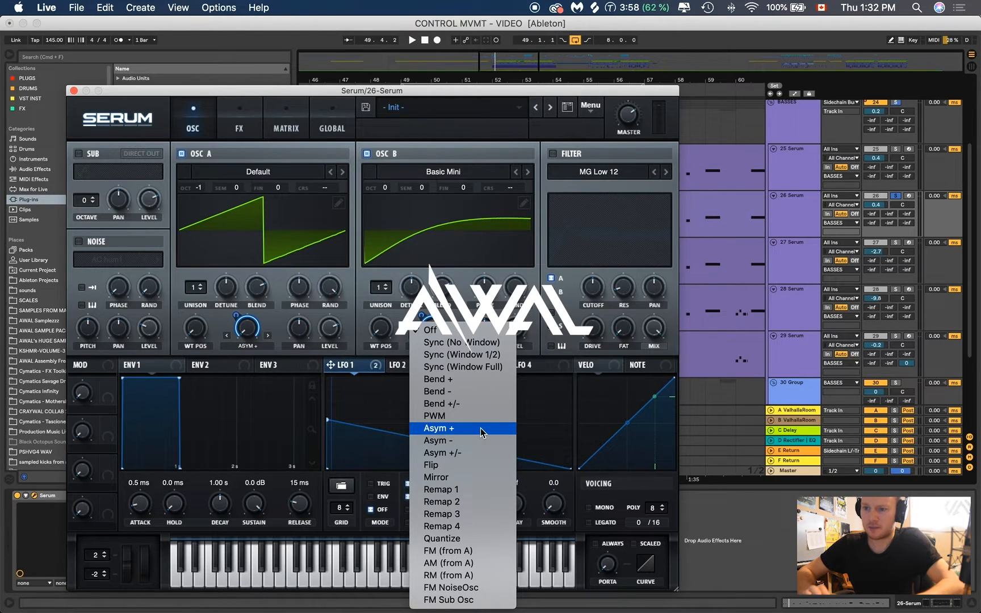
left_click(454, 379)
left_click_drag(431, 303, 429, 251)
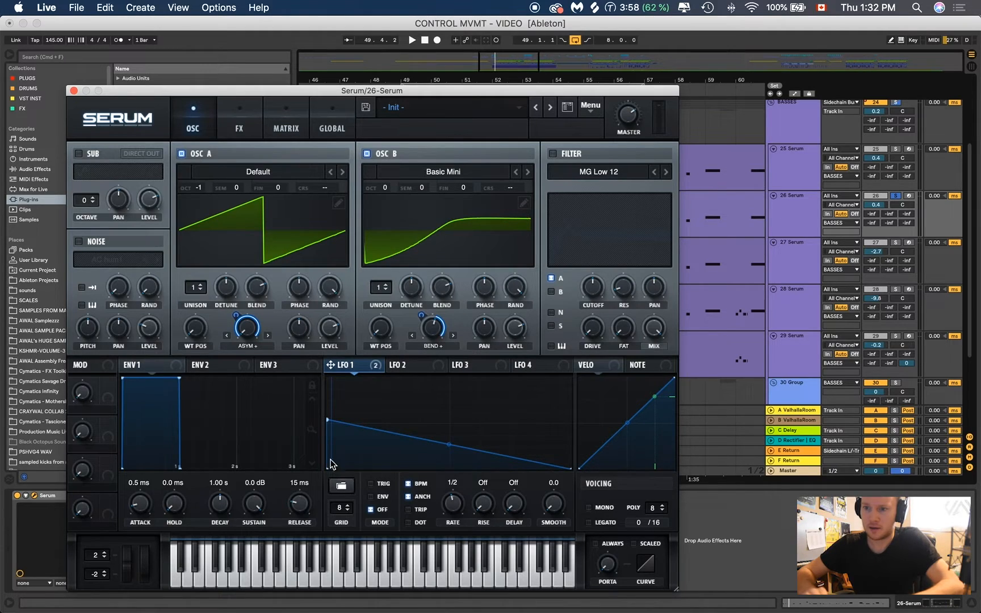
- Bend LFO 1 into a curved decay that reaches zero about halfway through its cycle, and lower its starting level slightly
left_click_drag(449, 444, 456, 488)
left_click_drag(392, 452, 390, 438)
left_click_drag(330, 424, 328, 428)
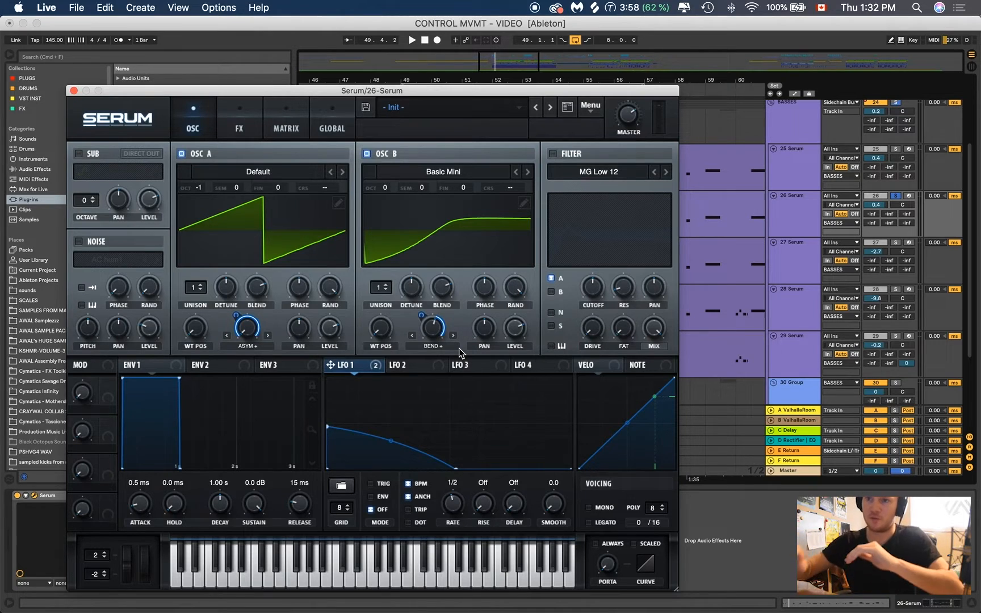
- Audition the loop while moving the zero point of LFO 1's decay, settling it slightly before the middle of the cycle
key("space")
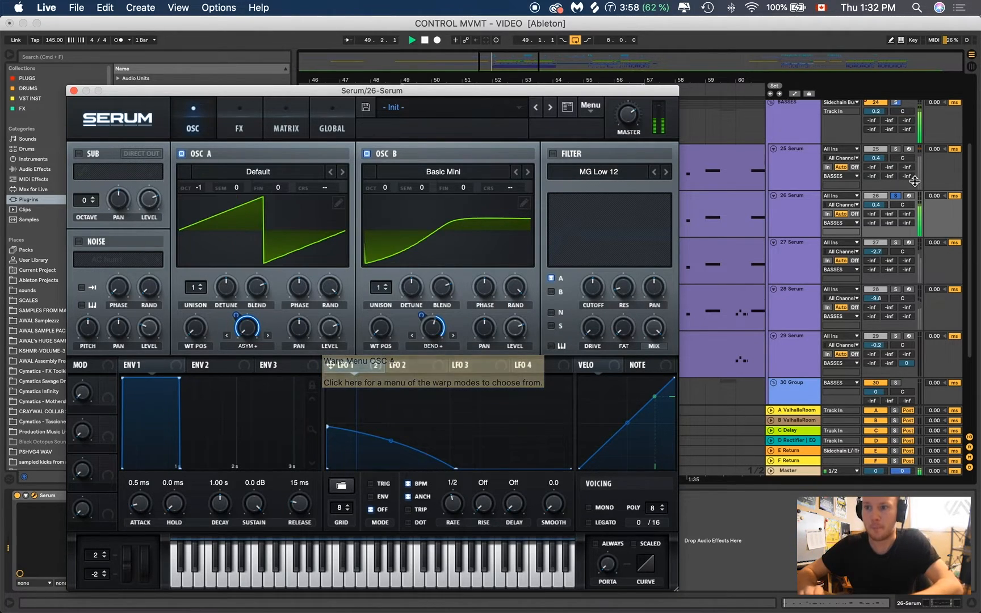
left_click_drag(453, 476, 503, 492)
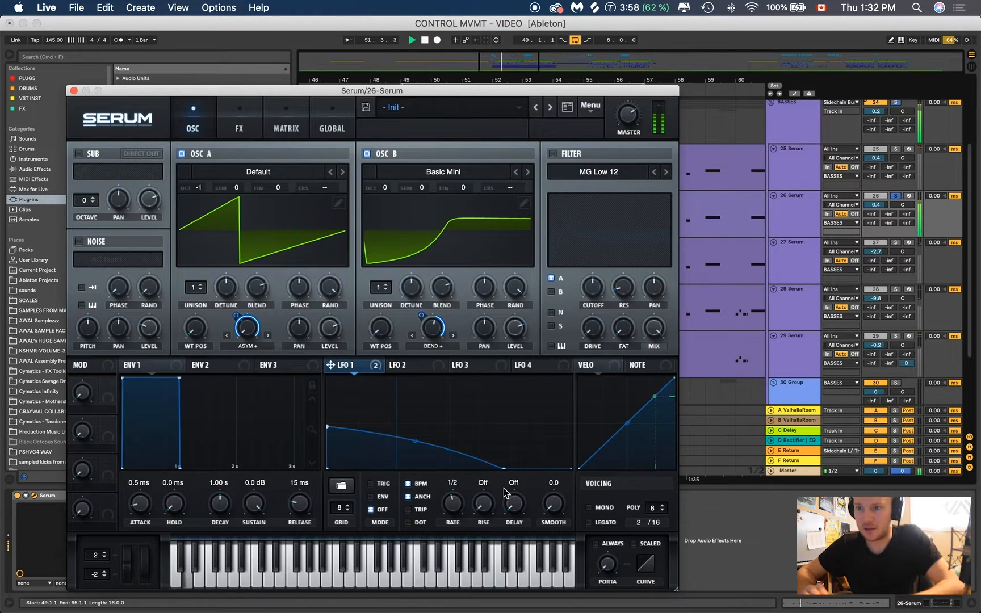
left_click_drag(497, 469, 427, 474)
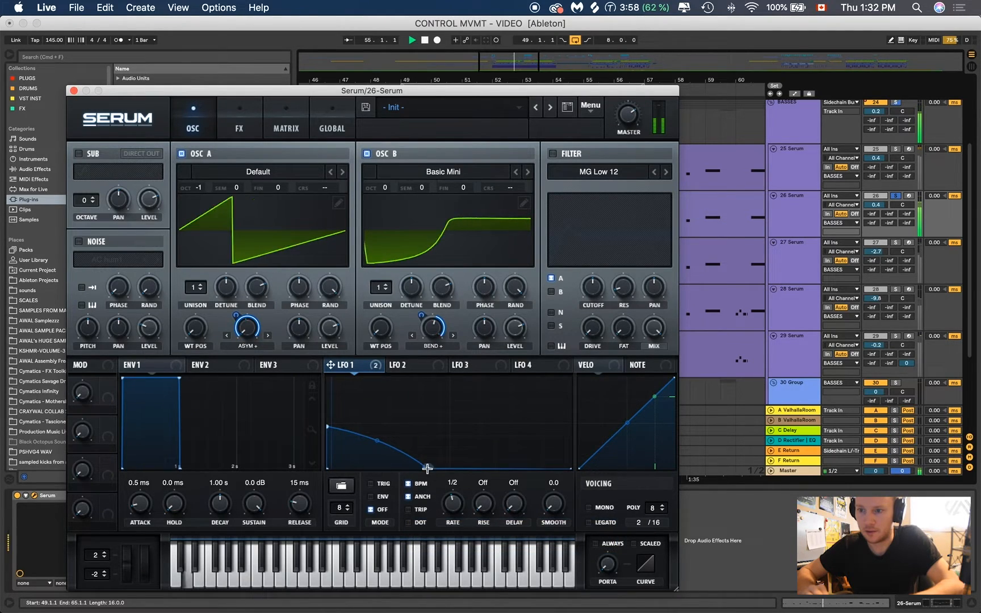
key("space")
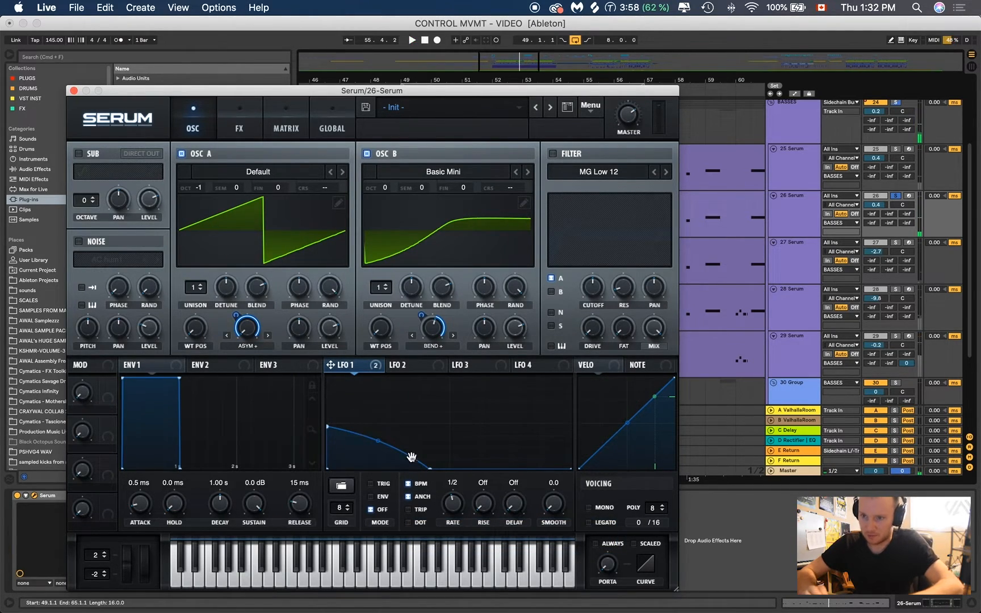
- Enable the filter on oscillator A, choose the MG Low 24 type, and set its resonance to 27%
left_click(552, 154)
left_click(618, 173)
mouse_move(633, 188)
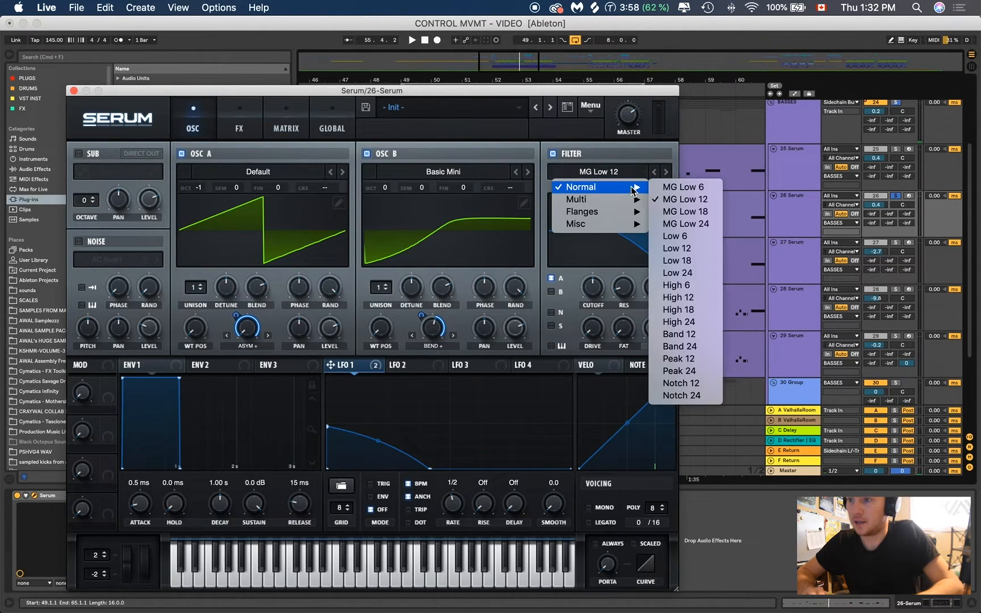
left_click(613, 275)
left_click_drag(591, 287, 627, 269)
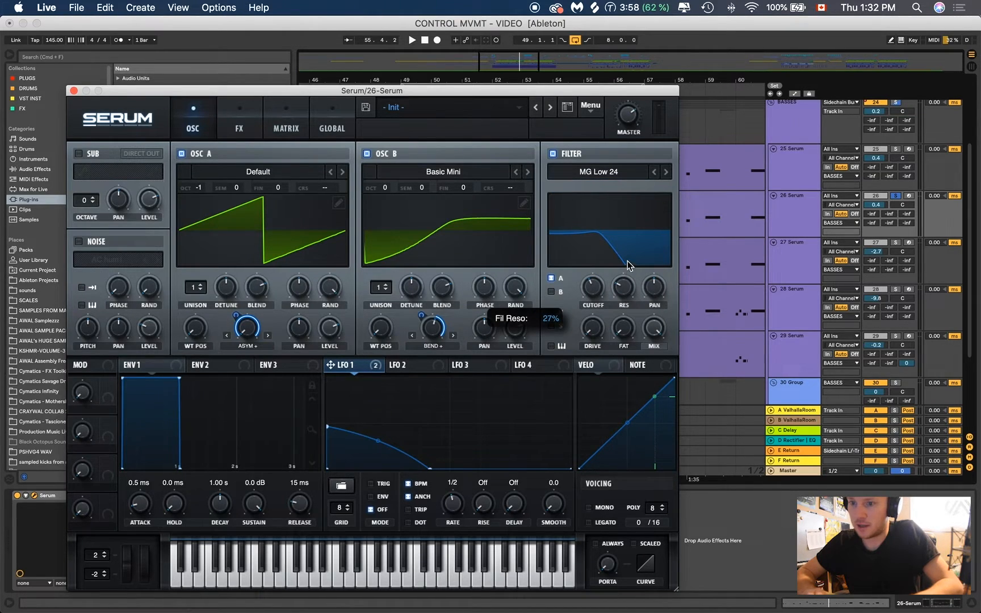
- Open the filter cutoff to 4262 Hz, modulate it with LFO 1, and readjust the modulation depth and cutoff after auditioning
left_click_drag(375, 368, 594, 288)
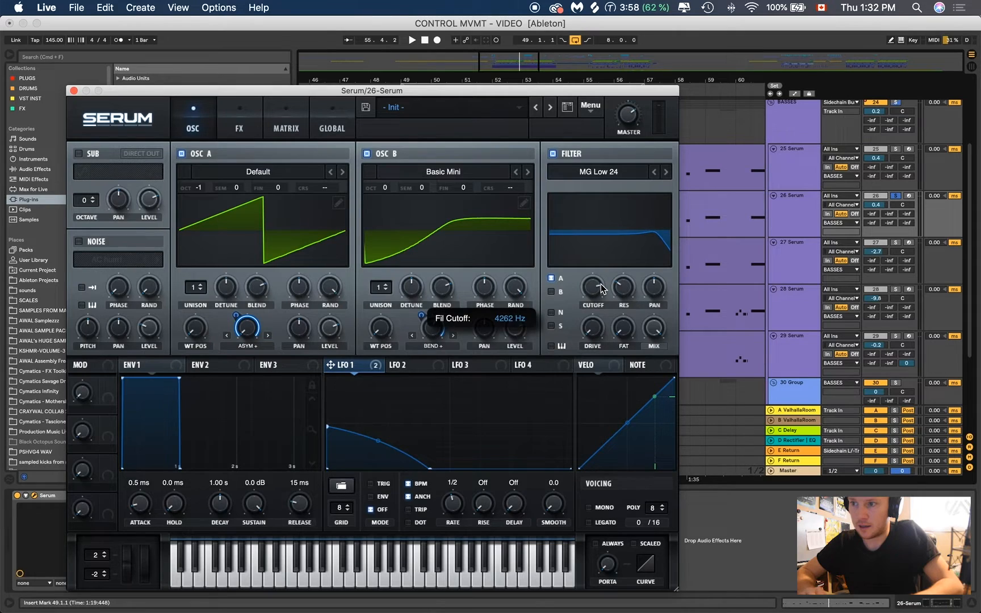
left_click_drag(355, 367, 581, 317)
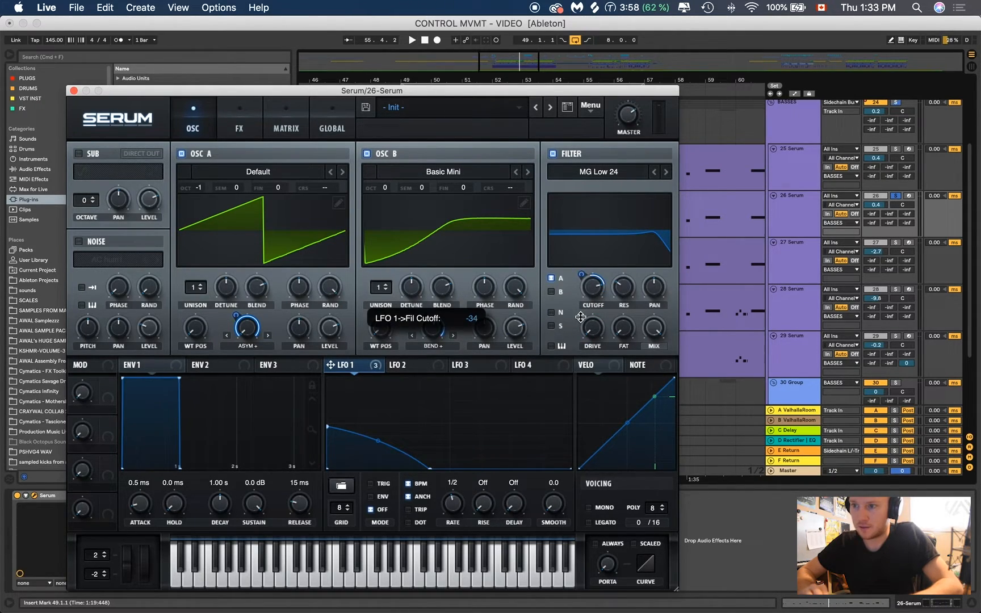
key("space")
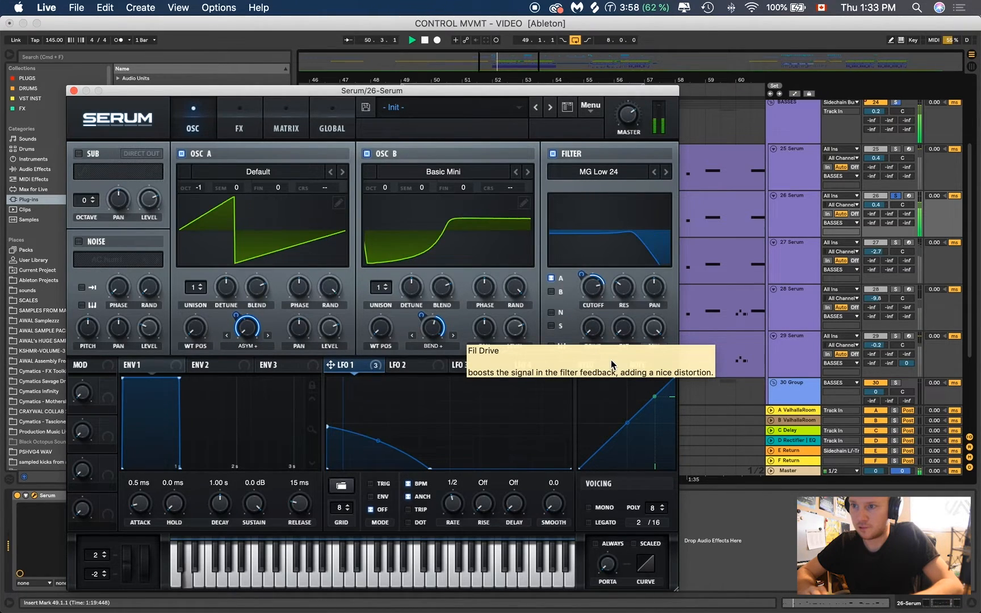
key("space")
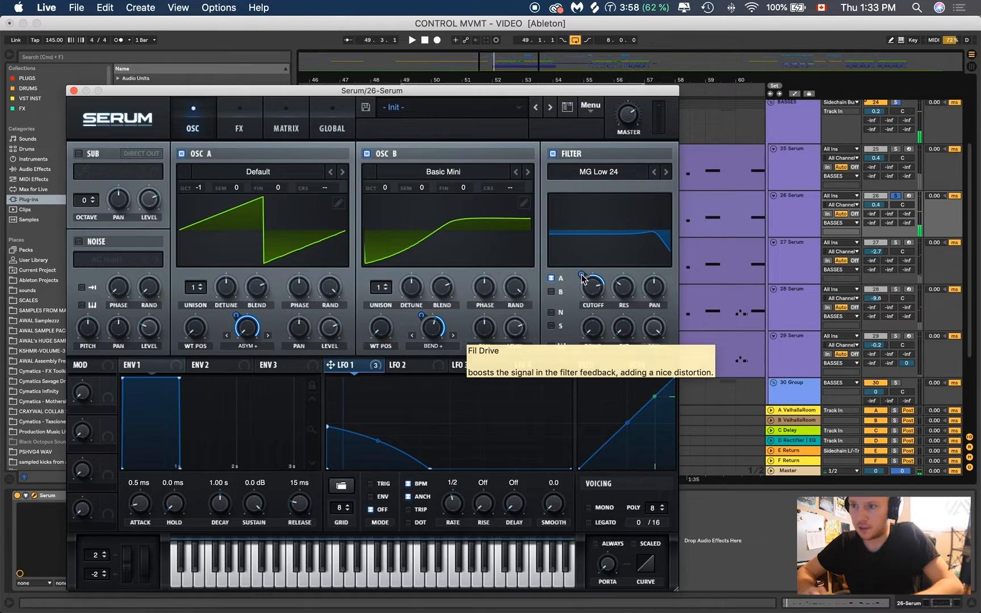
left_click_drag(582, 274, 597, 222)
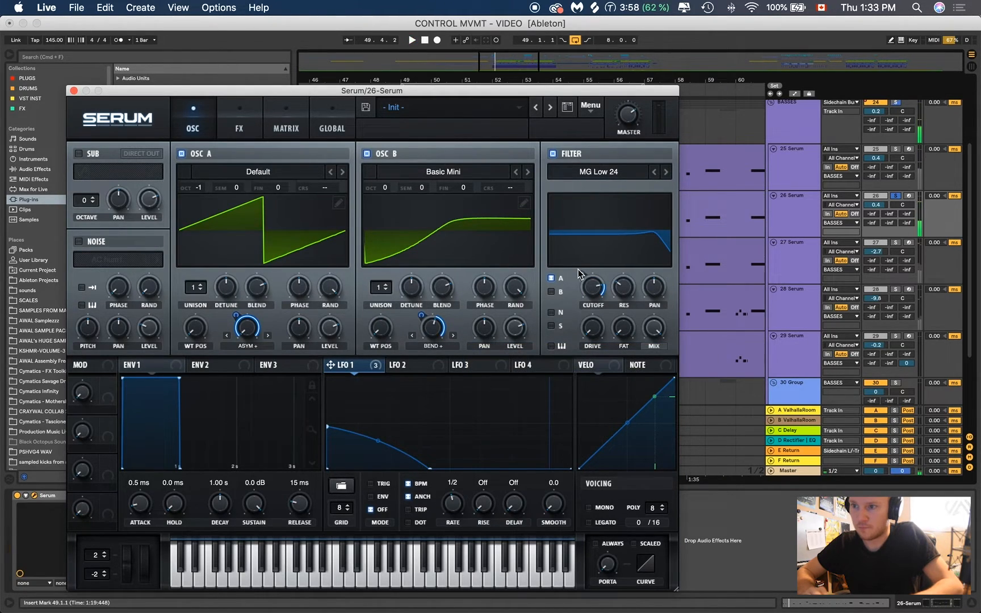
mouse_move(583, 274)
left_mouse_down()
mouse_move(589, 336)
mouse_move(589, 267)
mouse_move(588, 276)
left_mouse_up()
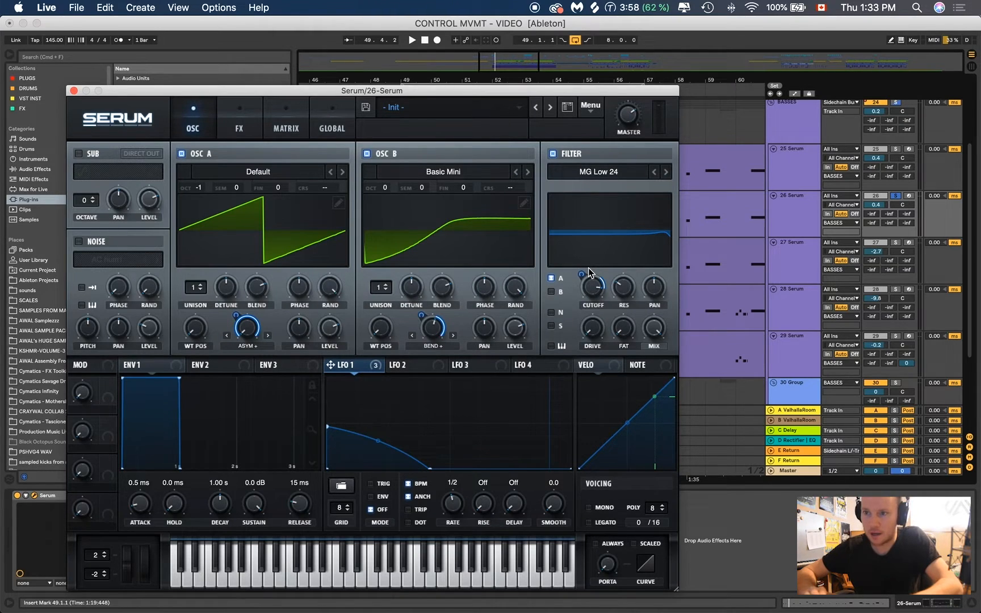
- Add a Tube distortion in Serum's effects rack and set its drive to 81%
left_click(243, 128)
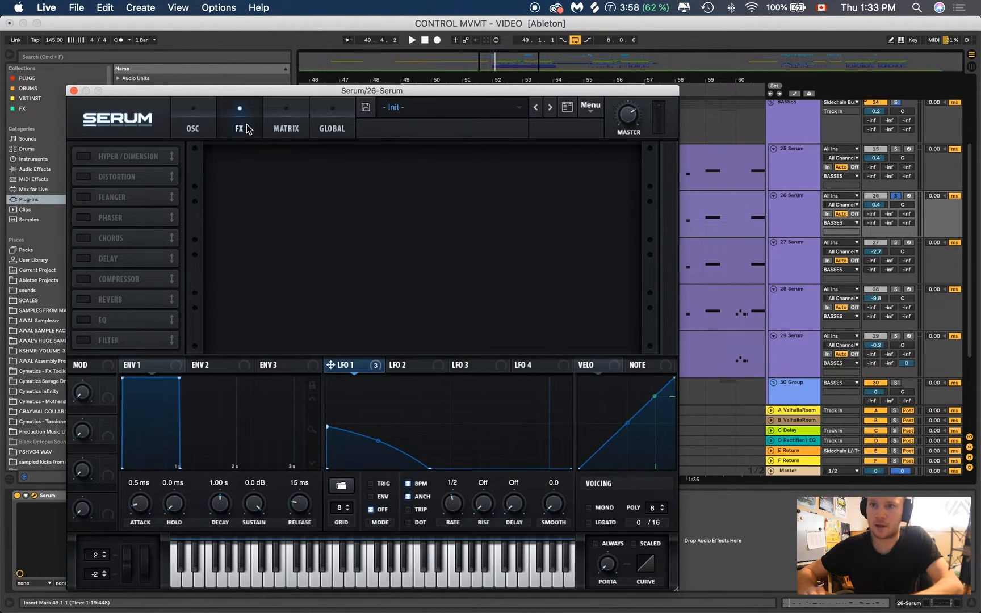
left_click(88, 176)
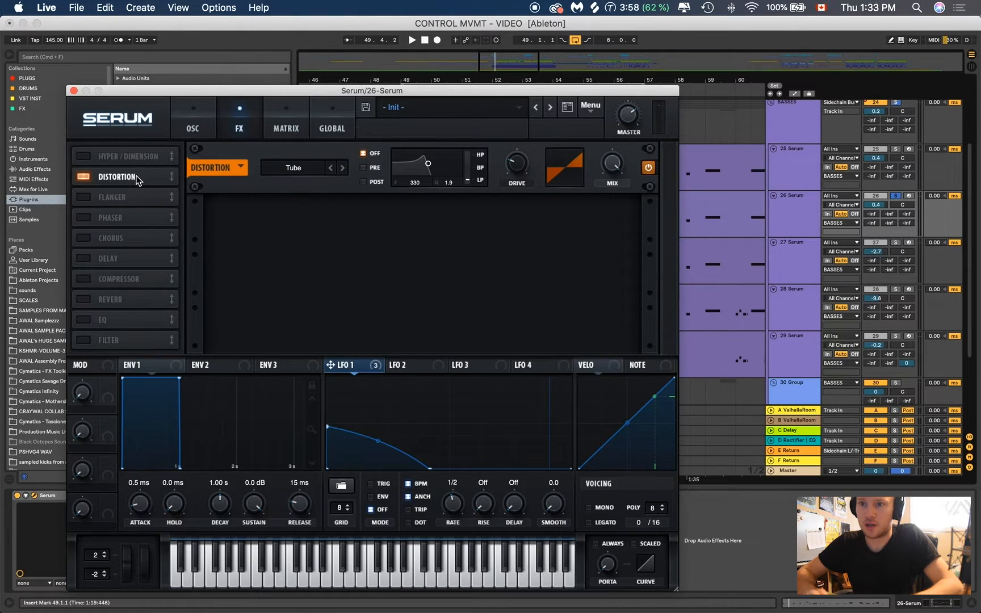
left_click_drag(527, 171, 524, 75)
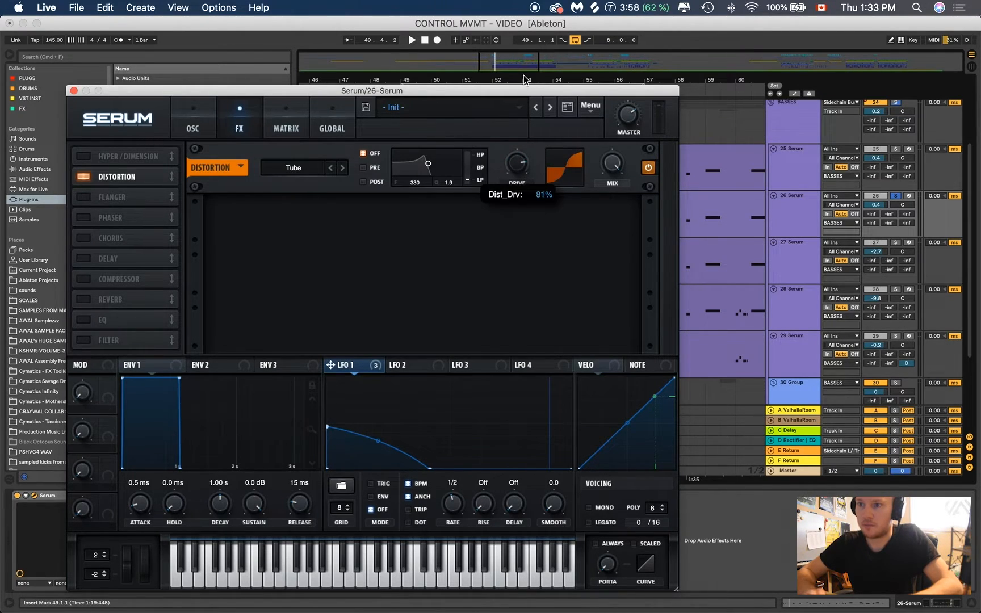
- Add a multiband compressor with a -10.5 dB threshold and 8.4 dB gain, auditioning the bass on the 26 Serum track
left_click(84, 279)
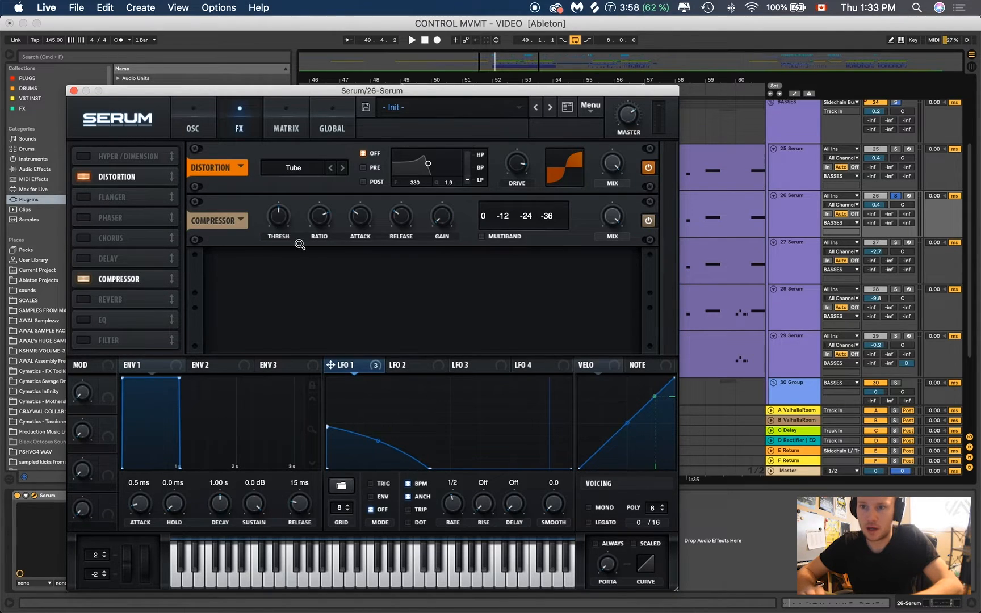
mouse_move(280, 216)
left_mouse_down()
mouse_move(285, 247)
mouse_move(281, 236)
left_mouse_up()
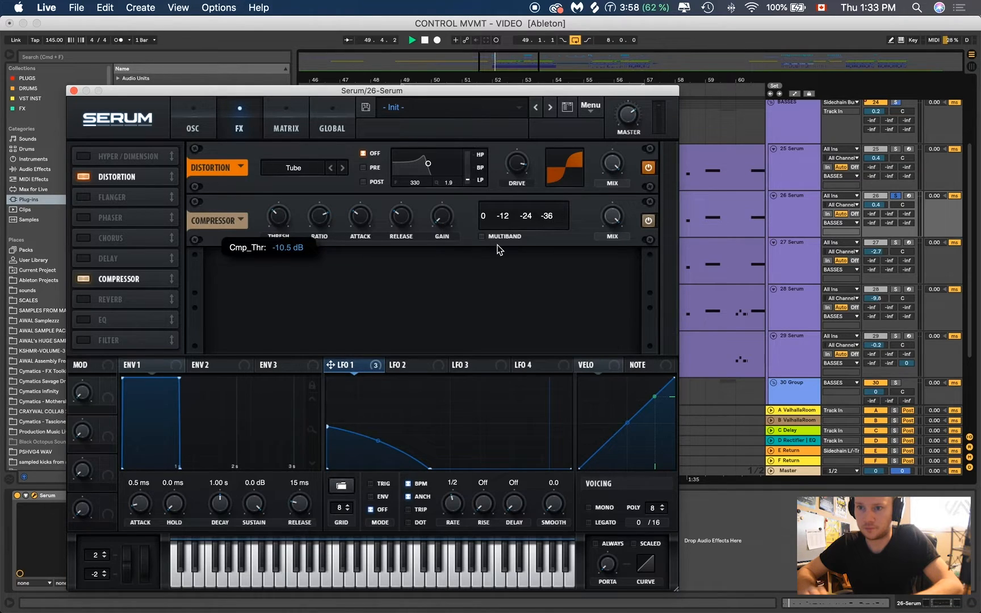
key("space")
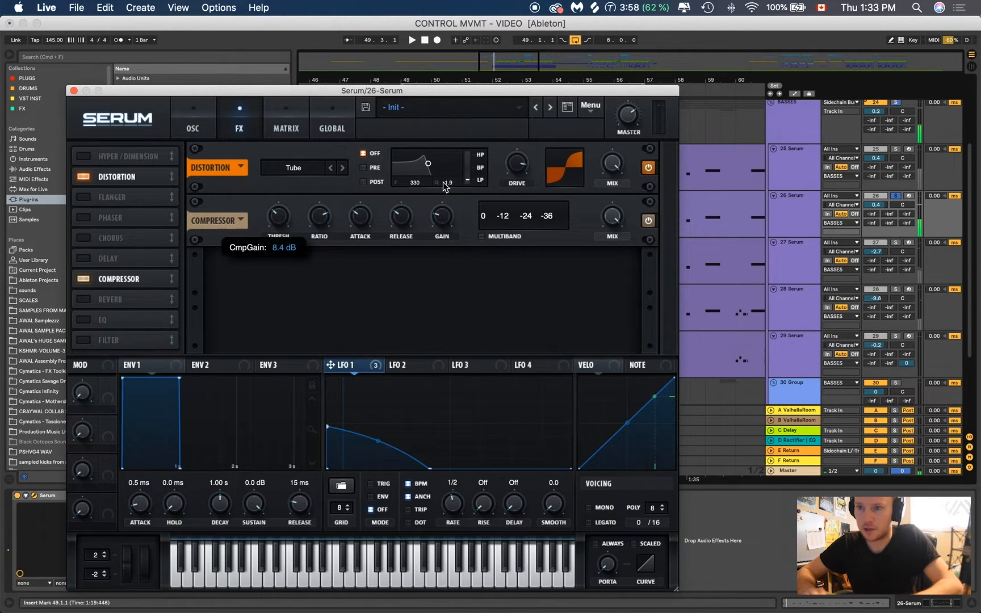
key("space")
left_click(482, 236)
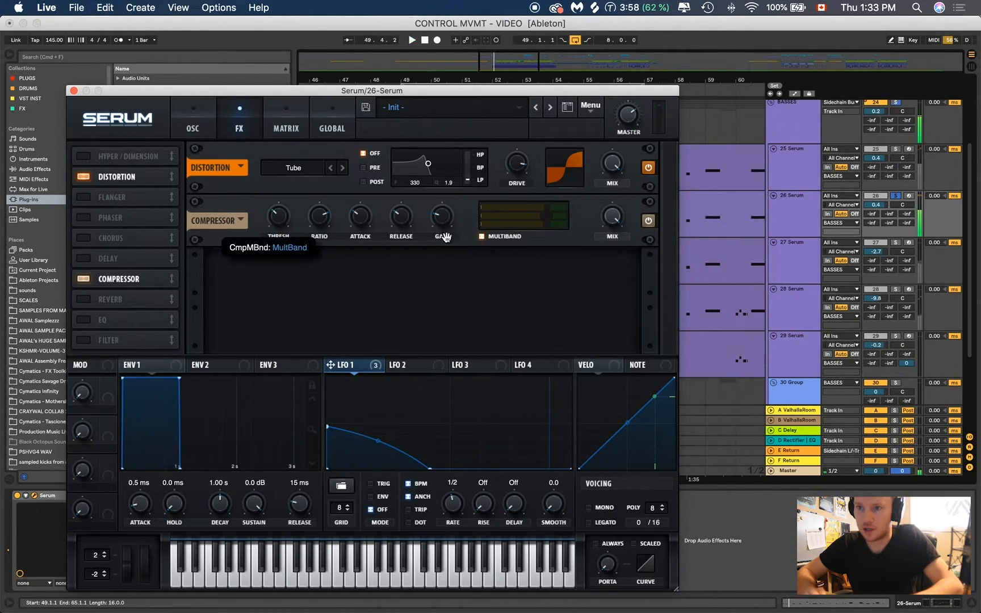
key("space")
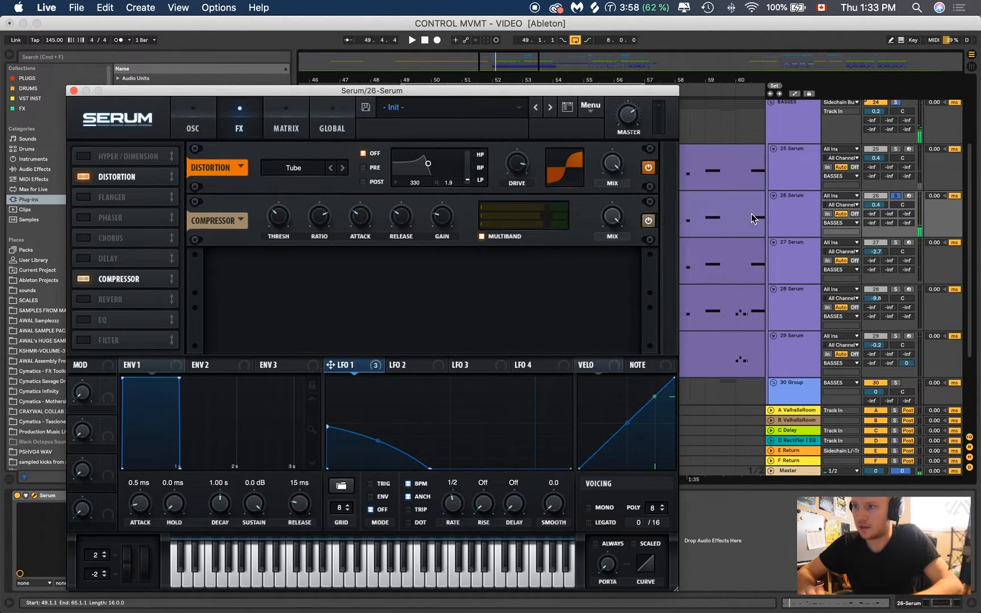
left_click(800, 214)
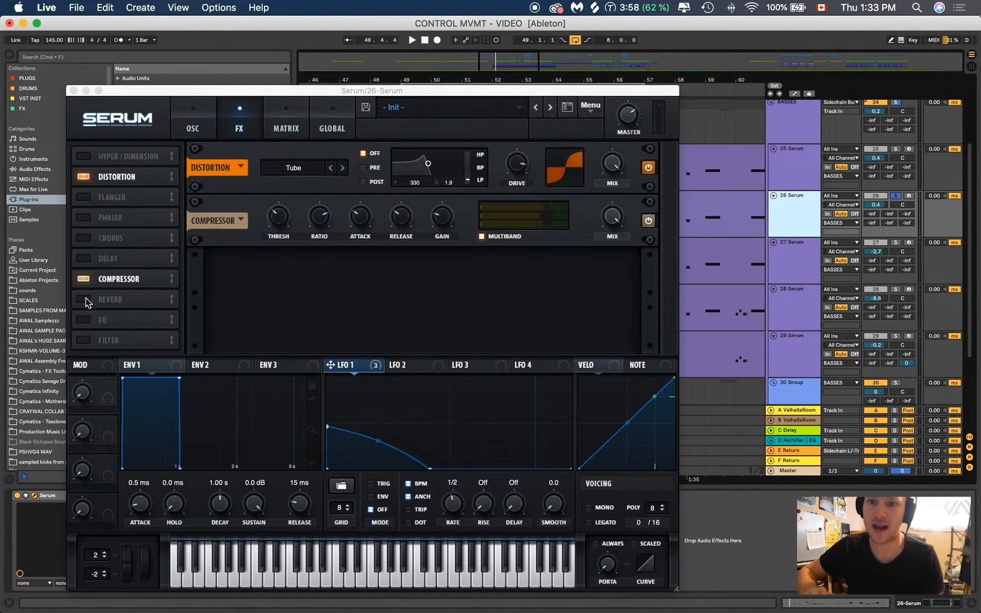
- Add a chorus with a 0.05 Hz rate and a higher low-pass cutoff, and close Serum from its oscillator page
left_click(84, 240)
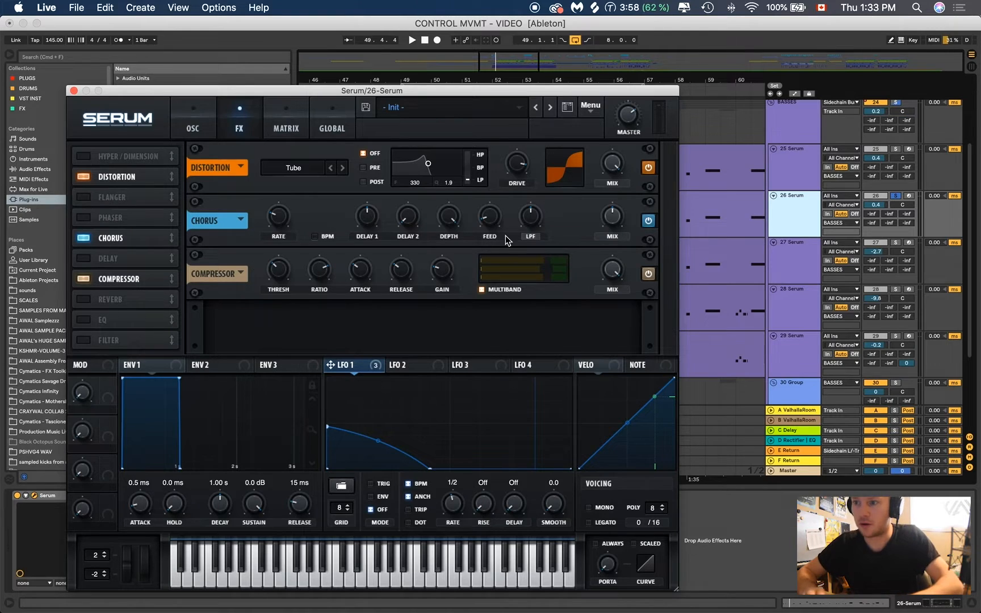
mouse_move(614, 233)
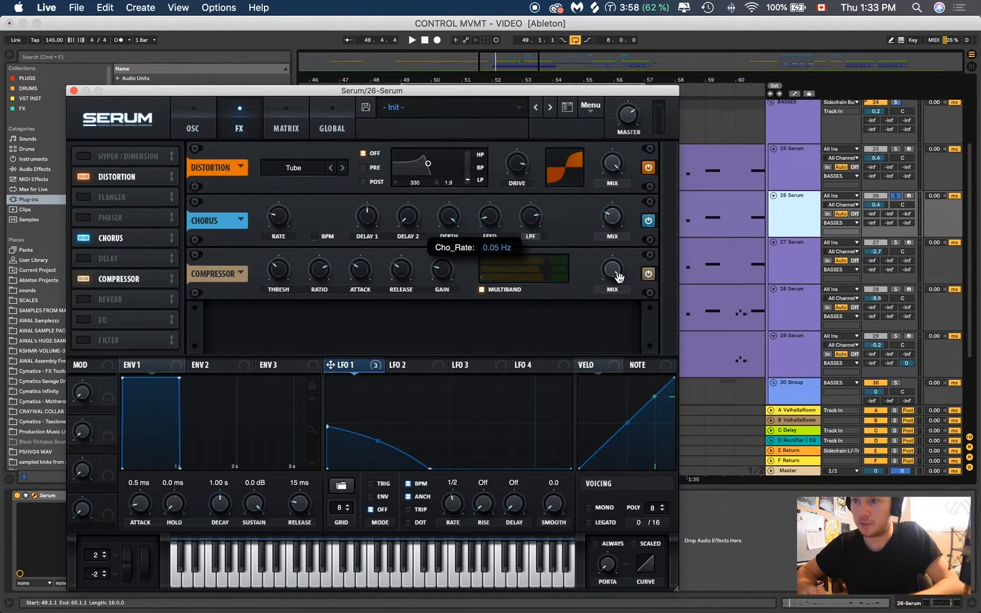
left_click_drag(537, 221, 536, 219)
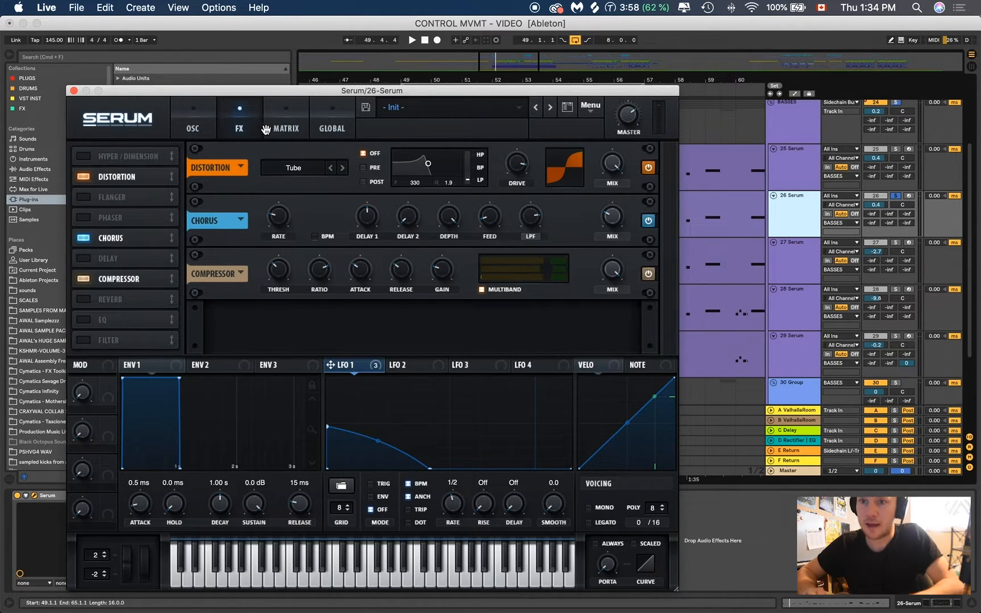
left_click(176, 117)
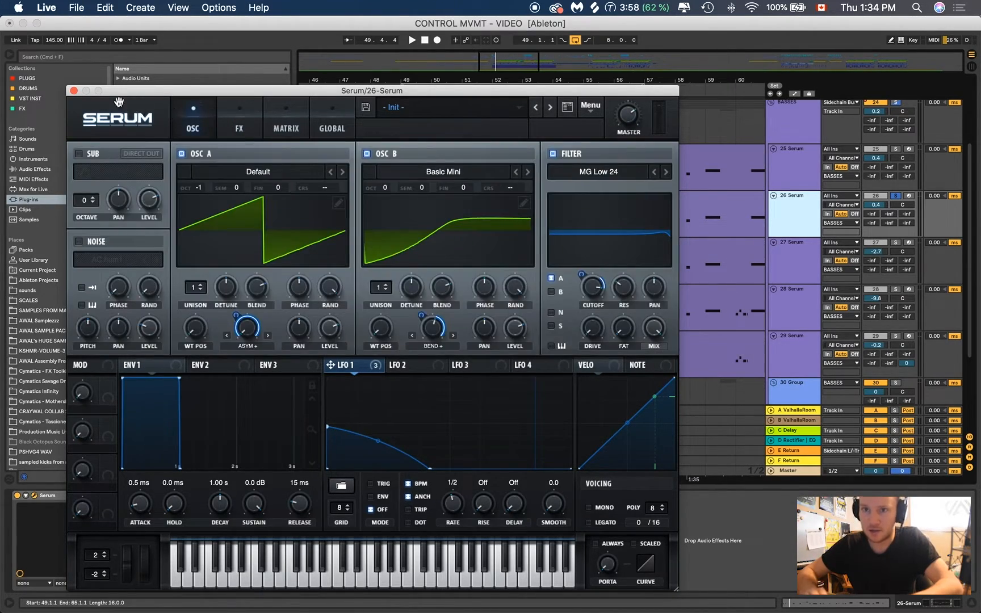
left_click(71, 91)
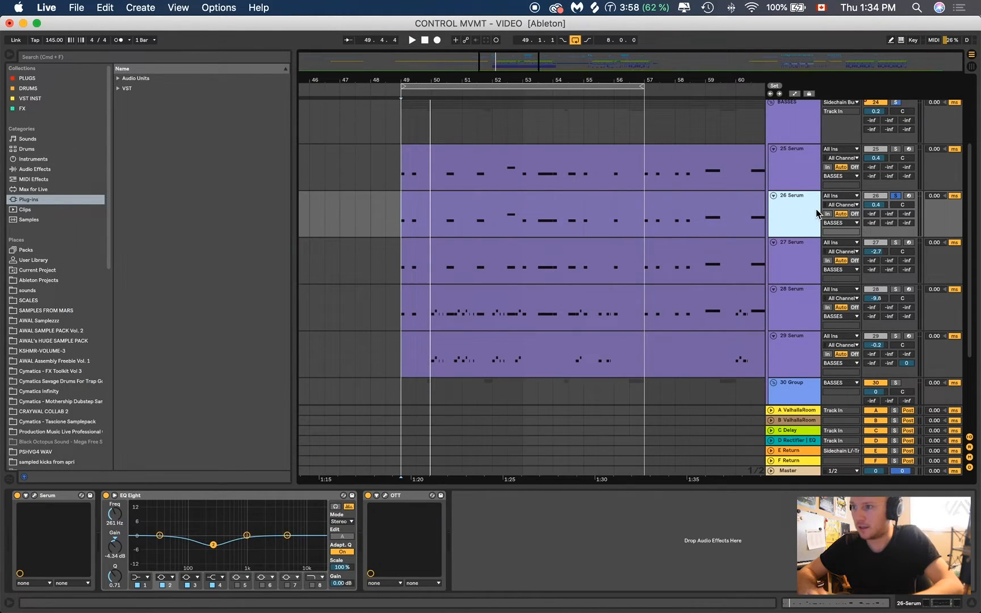
- Compare the basses on the 25 Serum and 26 Serum tracks by soloing each in turn during playback
left_click(897, 149)
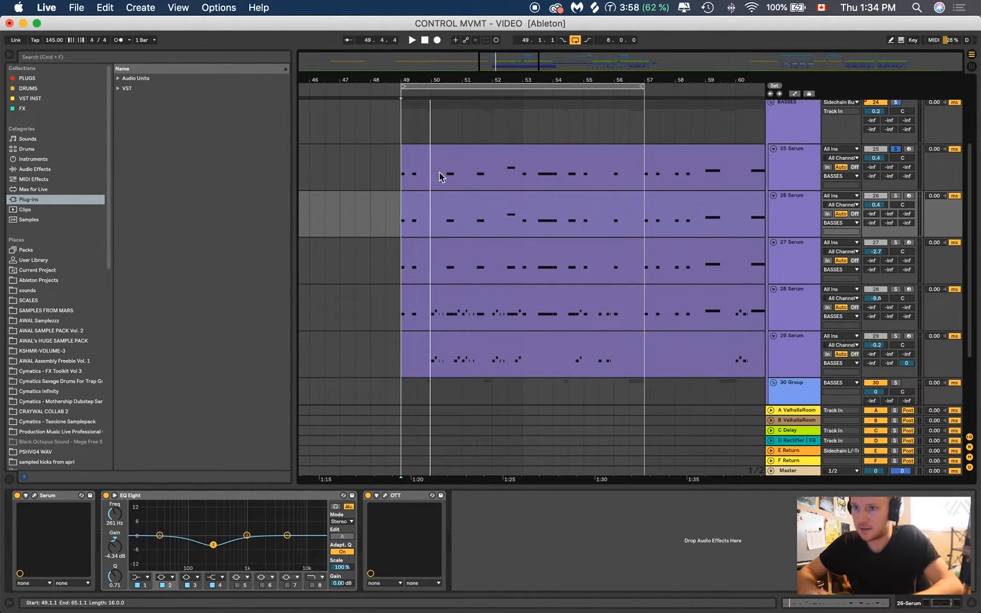
left_click(402, 172)
key("space")
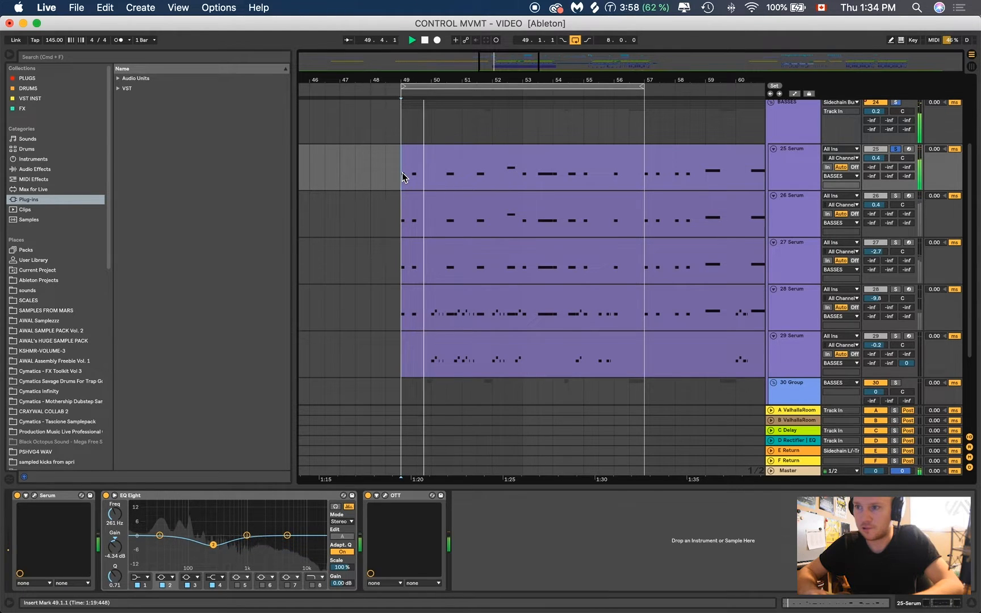
left_click(896, 195)
key("space")
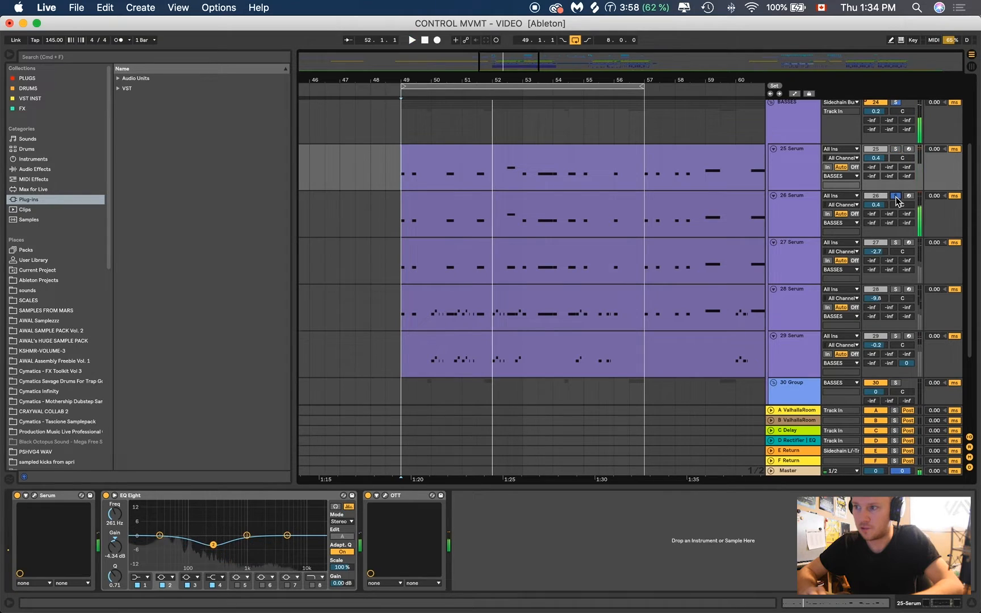
left_click(499, 94)
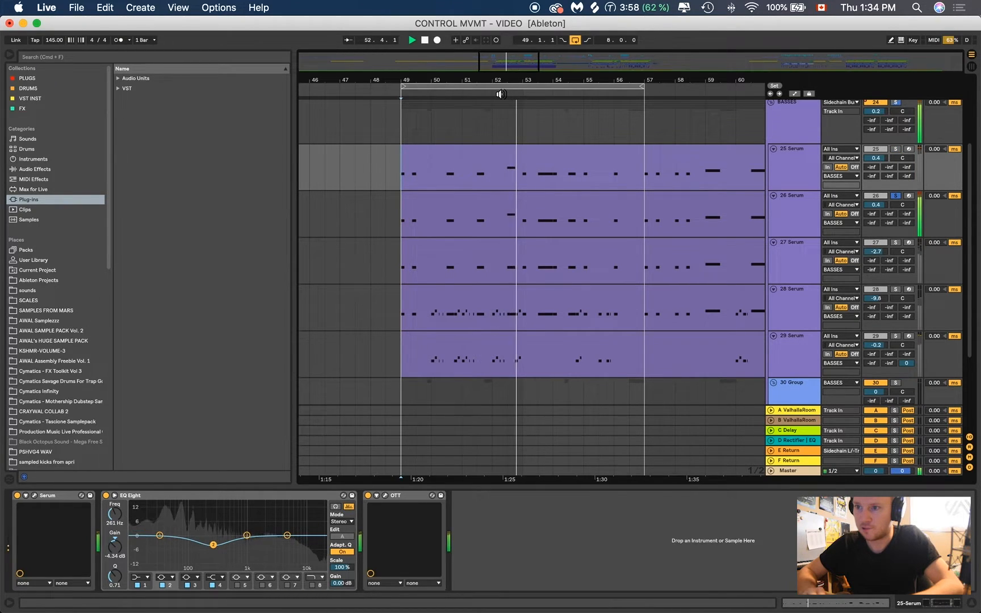
key("space")
- Review the oscillator, filter and LFO settings of the 26 Serum patch, and close the plug-in
left_click(790, 214)
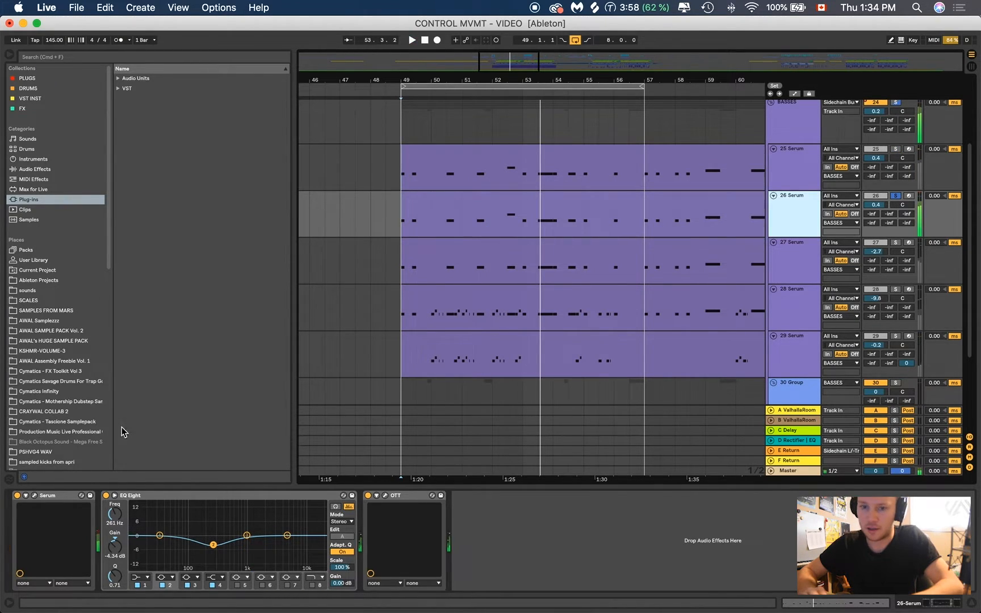
left_click(39, 497)
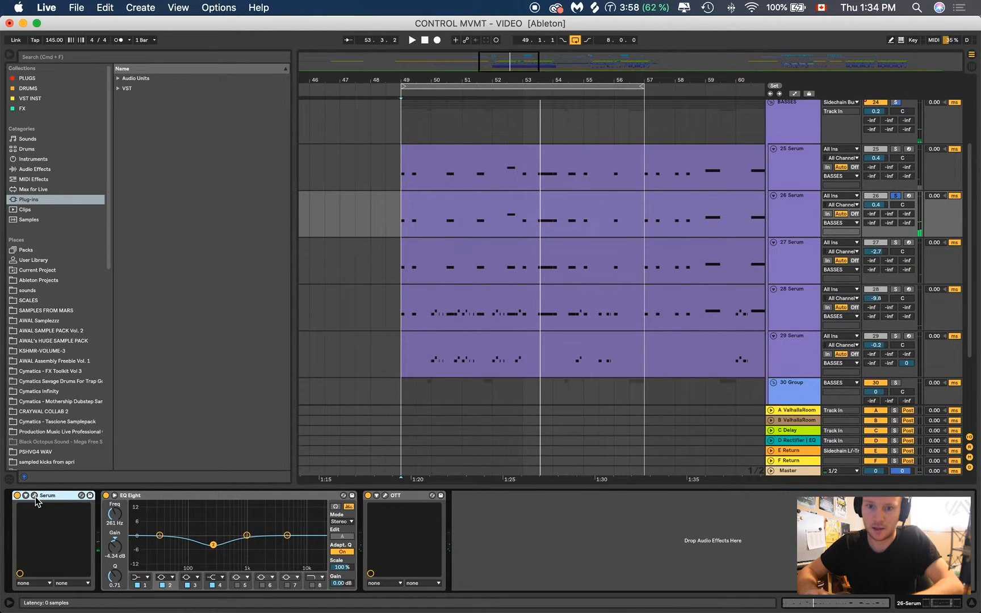
left_click(35, 497)
mouse_move(386, 186)
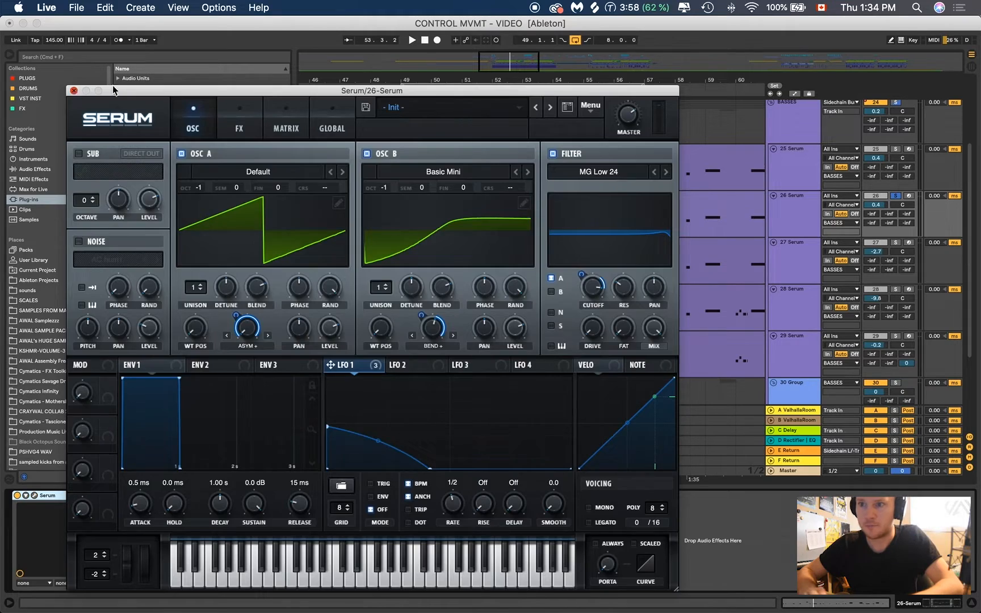
left_click(73, 91)
- Set the 26 Serum track's volume to 0.3 dB and its Serum distortion drive to 91%
left_click(392, 93)
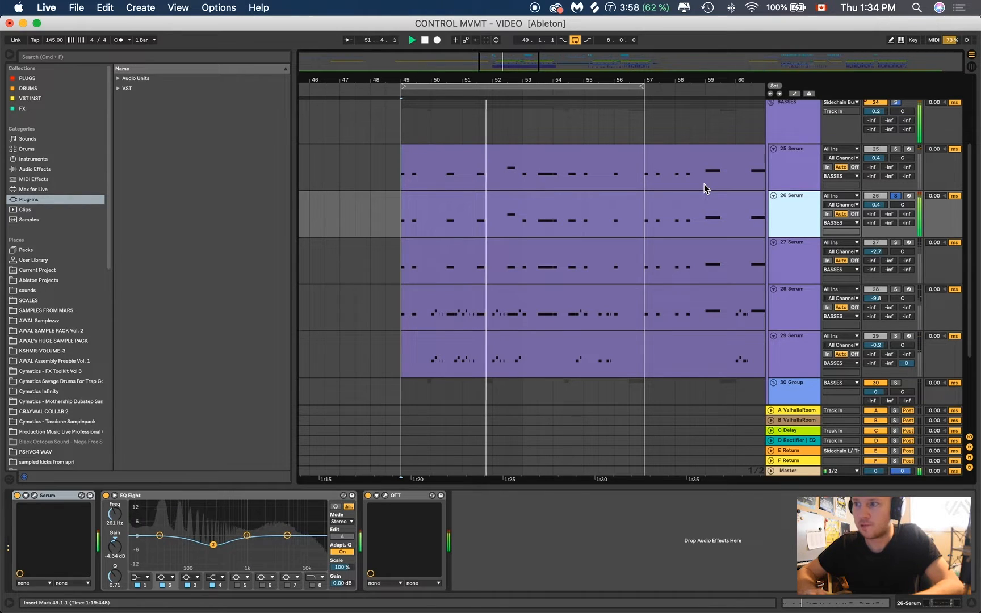
left_click_drag(876, 205, 876, 207)
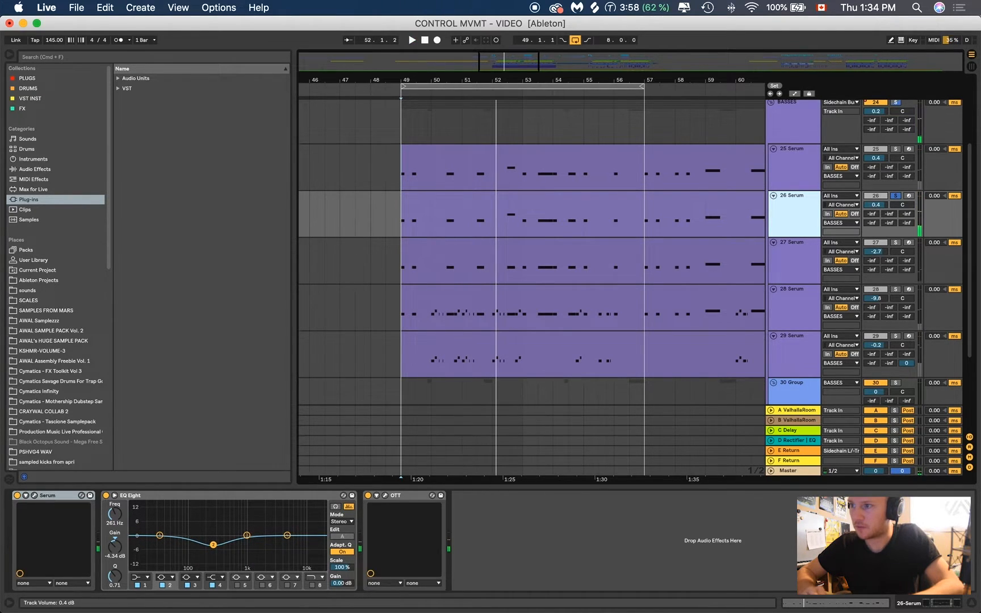
left_click(810, 221)
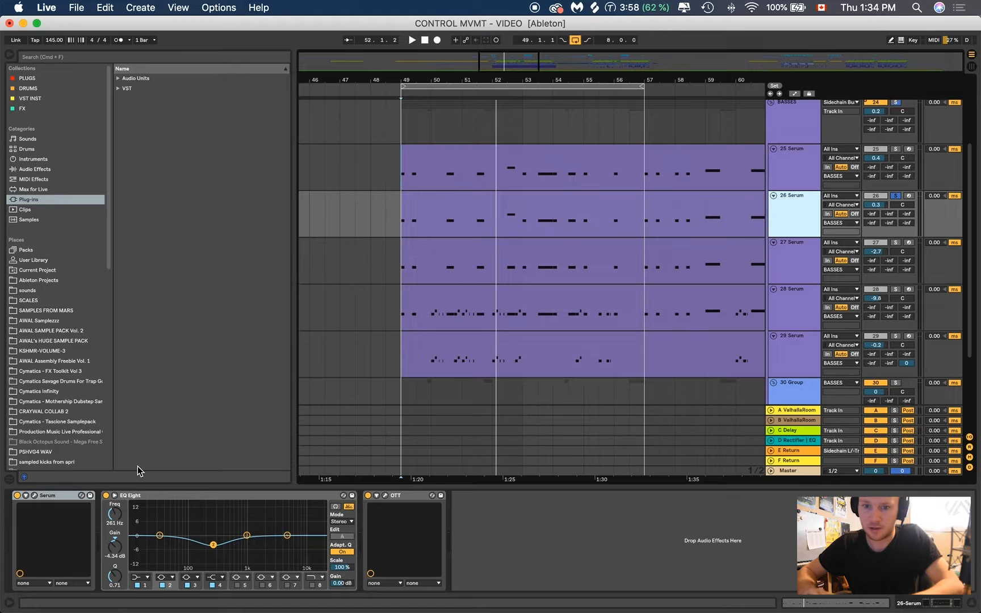
left_click(34, 496)
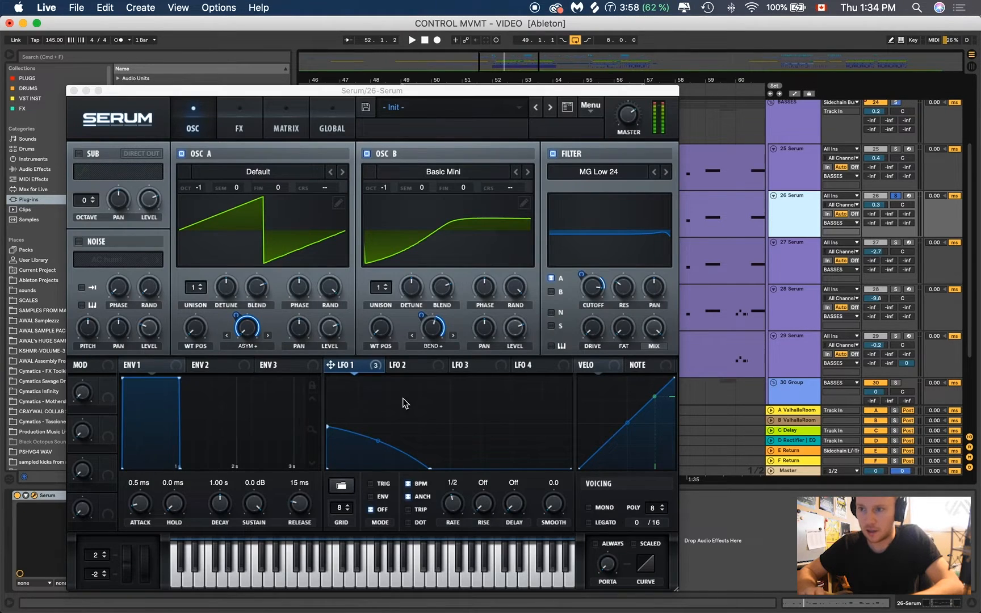
left_click(242, 120)
left_click_drag(517, 166, 517, 163)
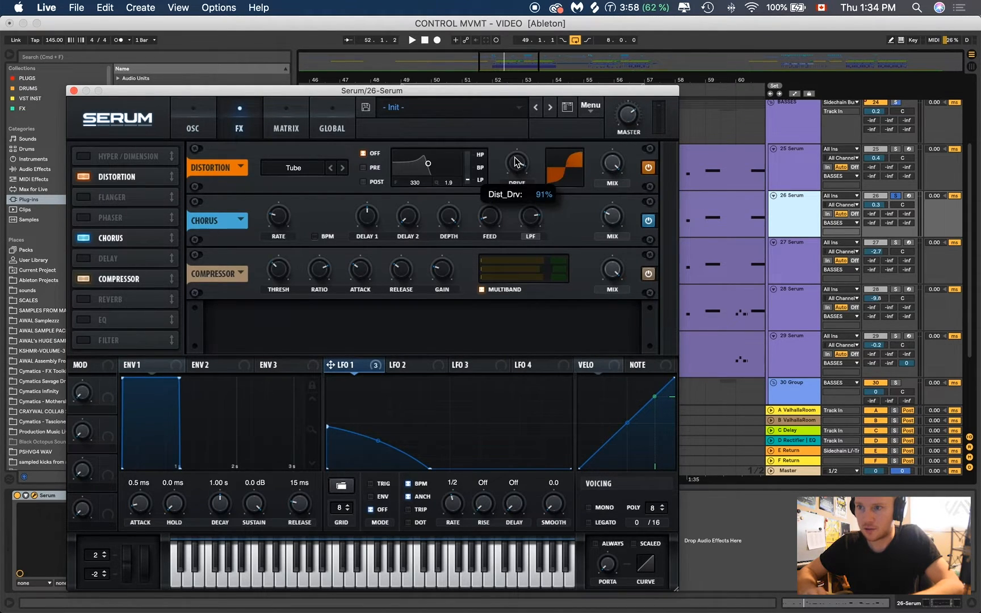
left_click(73, 90)
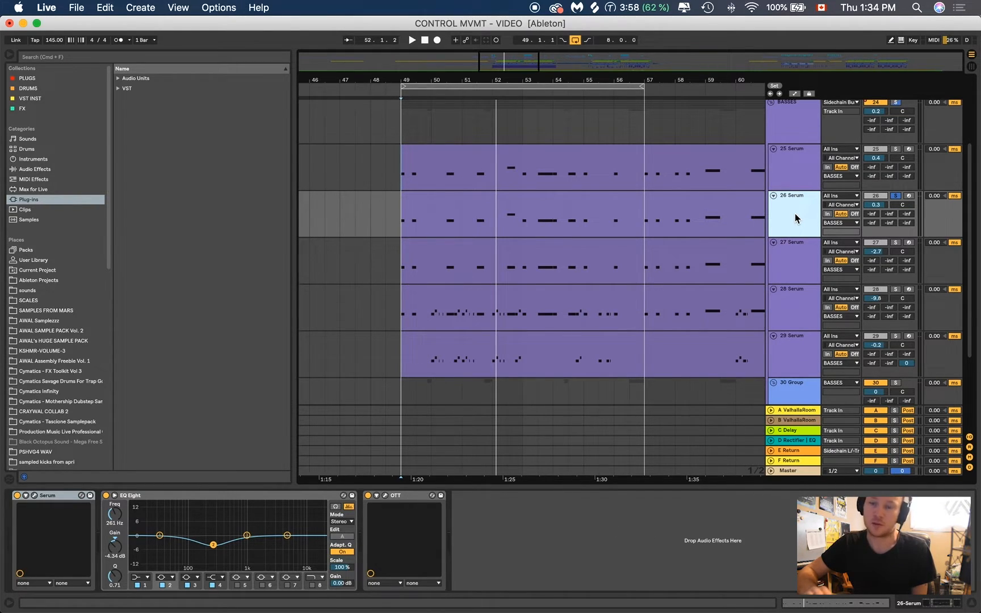
- Unsolo the 26 Serum track and deactivate the MIDI clip on the 25 Serum track
left_click(896, 197)
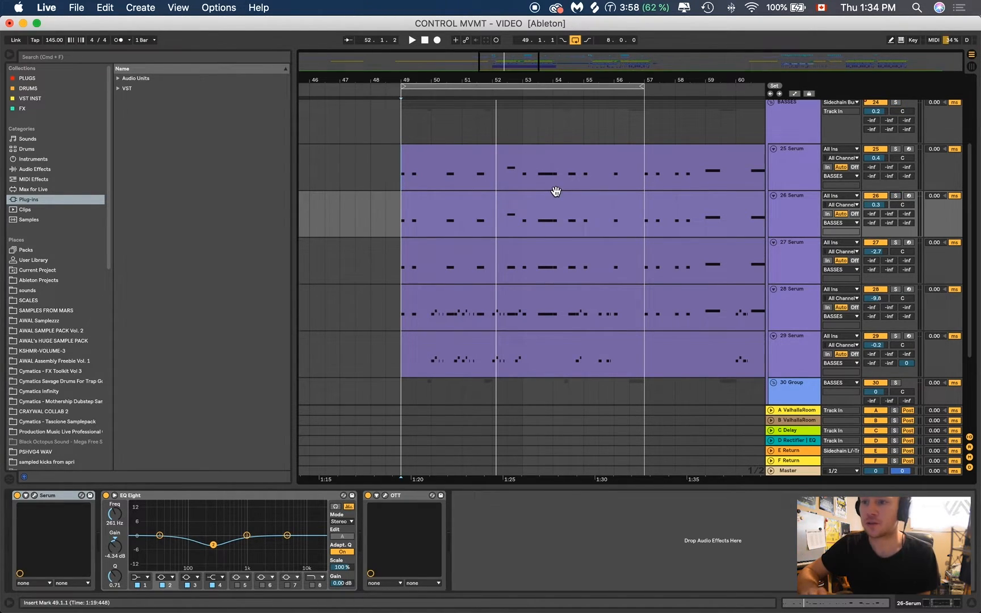
scroll(556, 193, "right", 3)
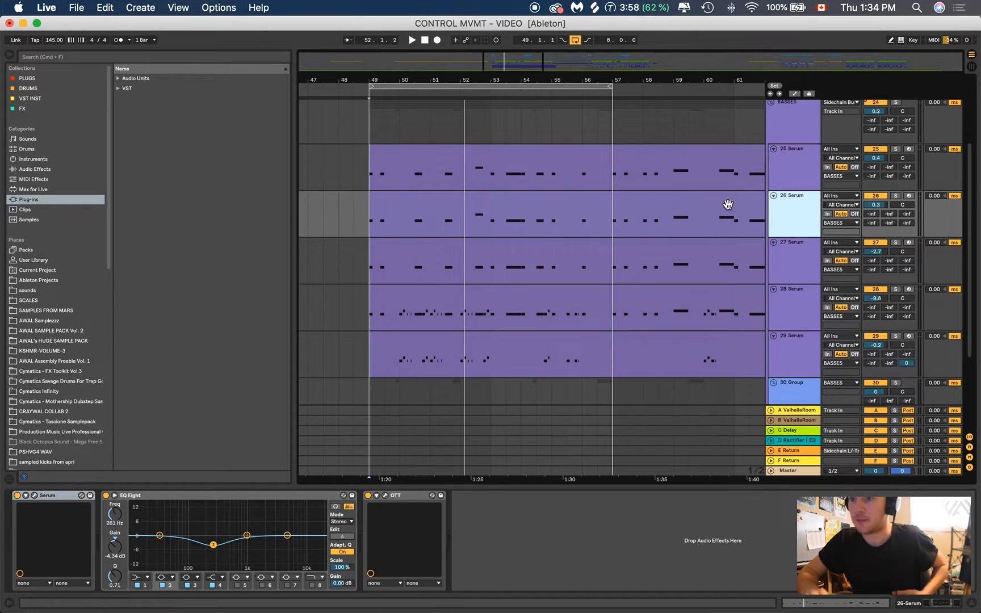
left_click(560, 157)
key("0")
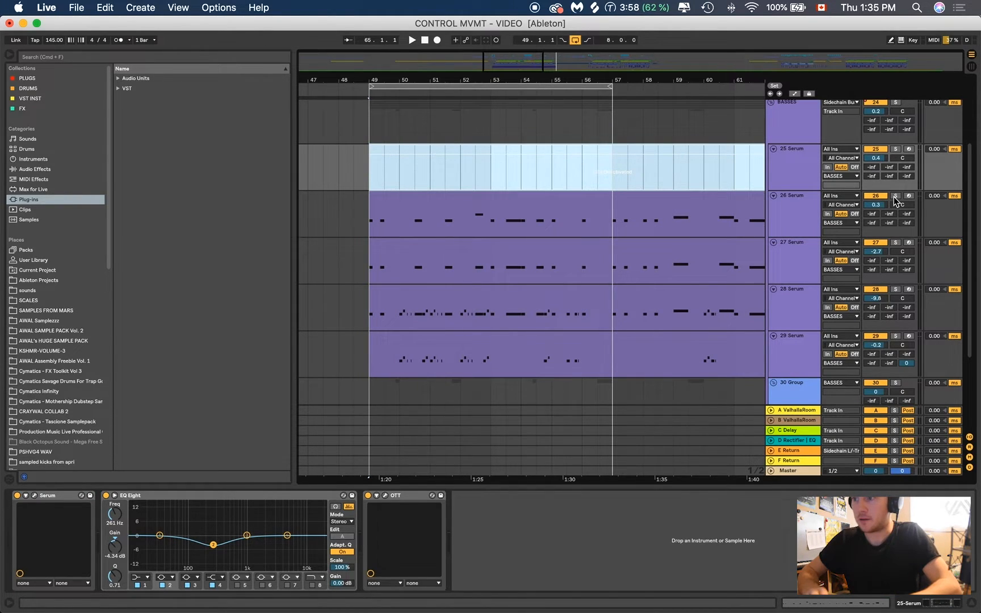
- Duplicate the 26 Serum track and mute the 28 Serum track below the copy
left_click(807, 208)
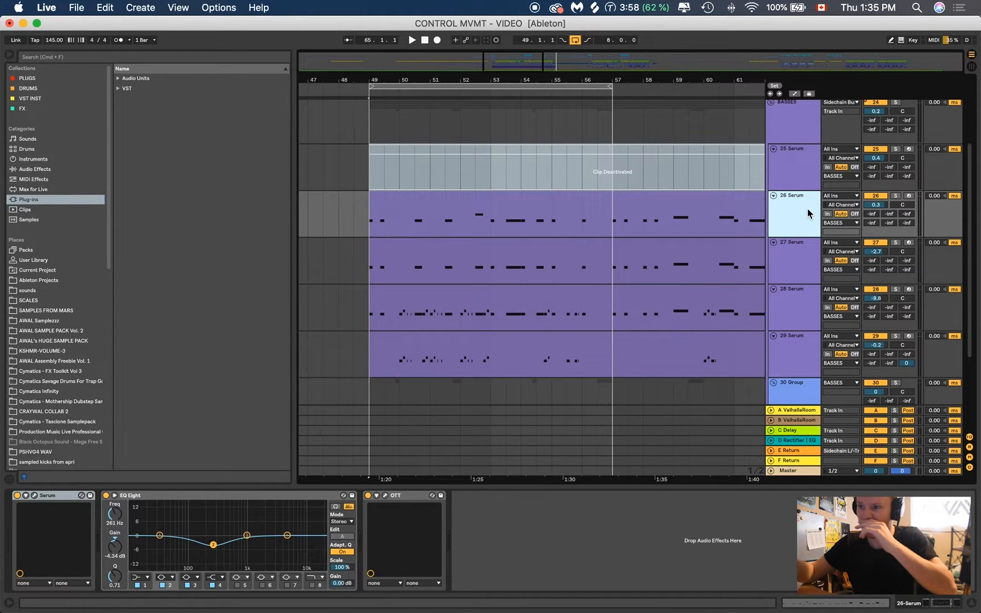
right_click(807, 209)
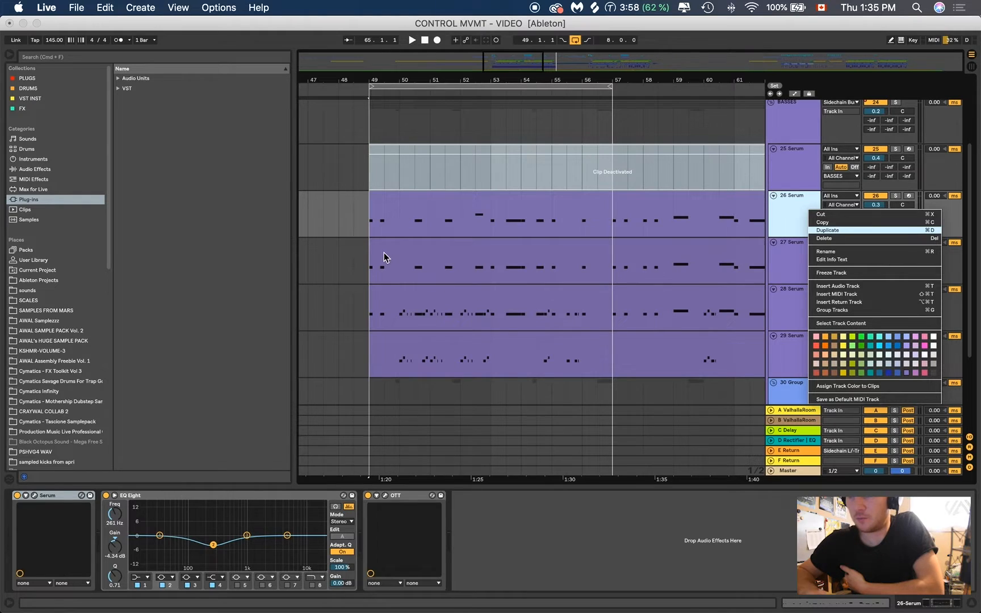
key("Return")
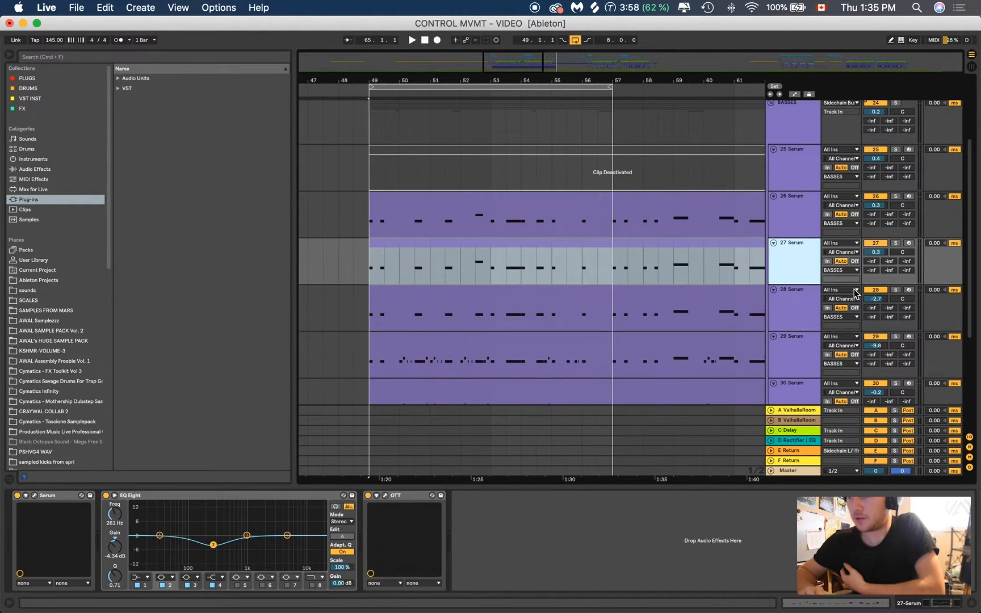
left_click(877, 290)
left_click(761, 254)
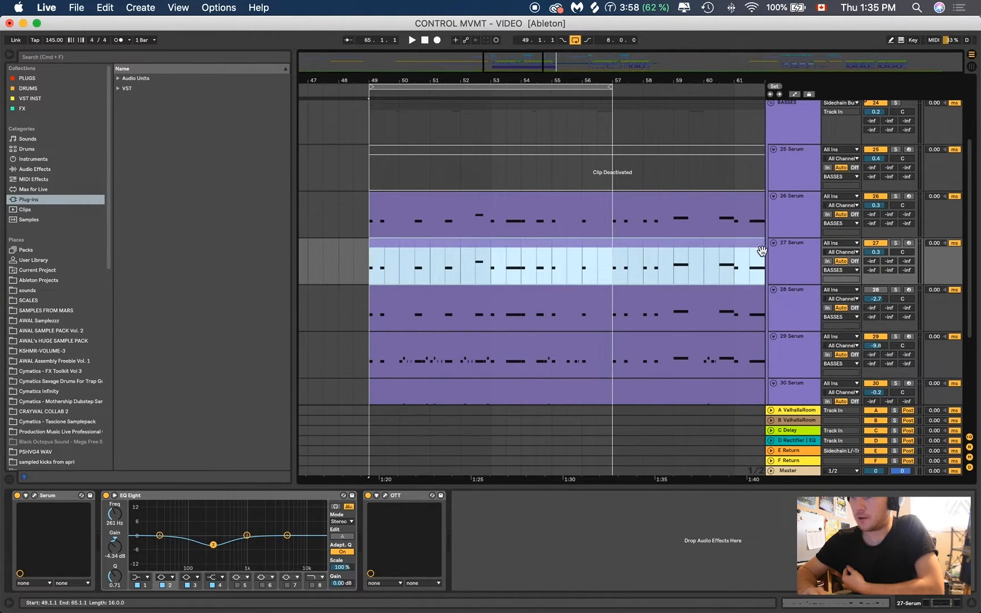
- In Serum on the 27 Serum track, disable oscillator B, set oscillator A to 7 unison voices and adjust its detune
left_click(791, 266)
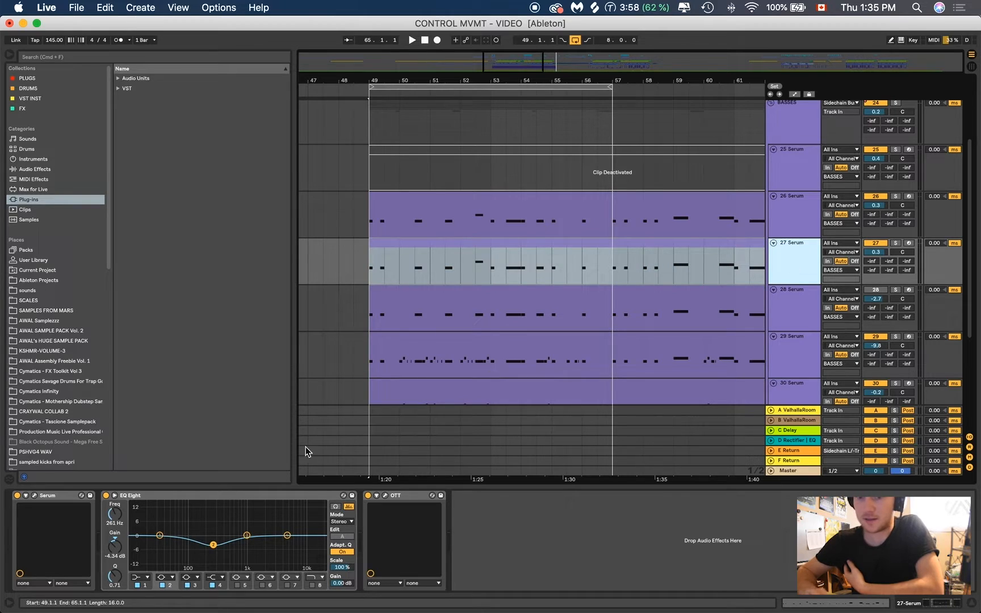
left_click(35, 497)
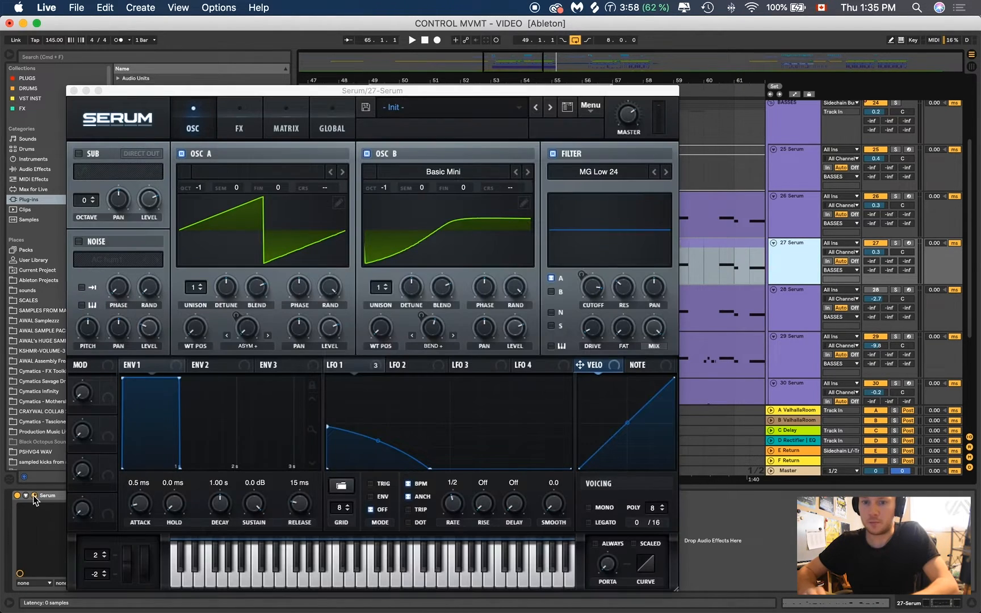
left_click(466, 92)
left_click_drag(466, 93, 589, 55)
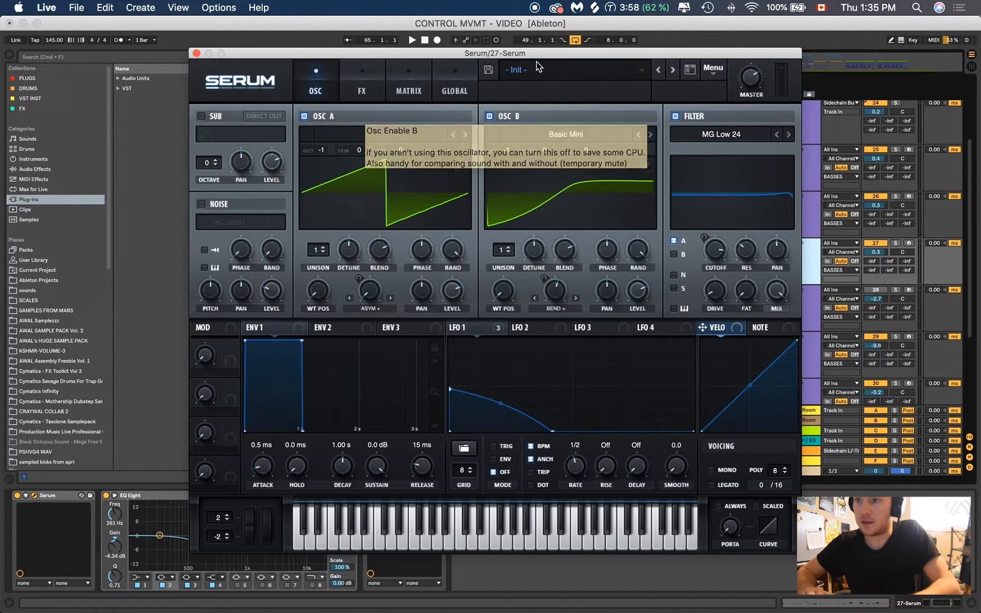
left_click_drag(525, 53, 401, 79)
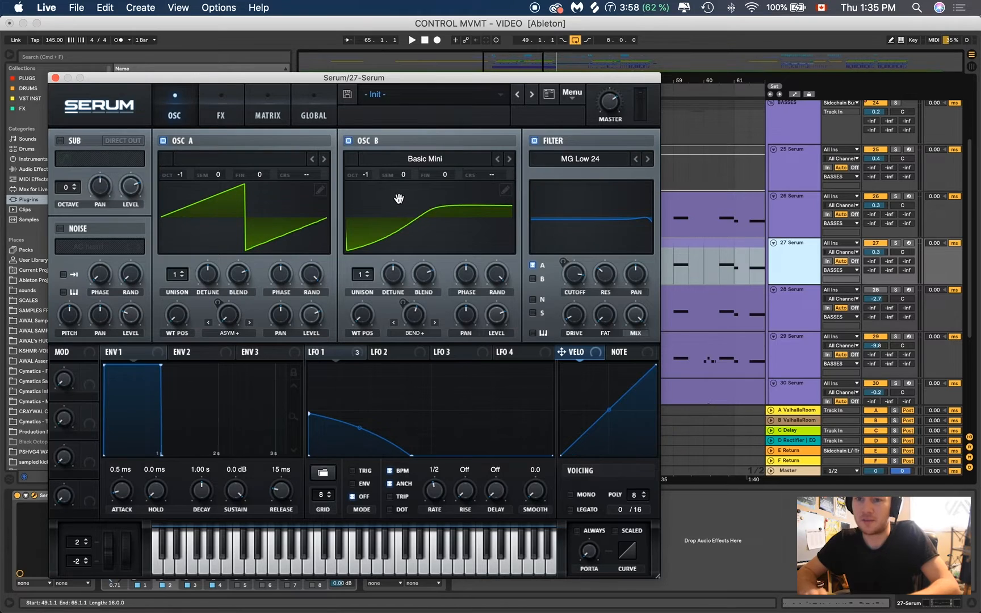
left_click(348, 140)
left_click(178, 273)
left_click_drag(178, 273, 187, 215)
left_click_drag(211, 286, 216, 272)
left_click(55, 78)
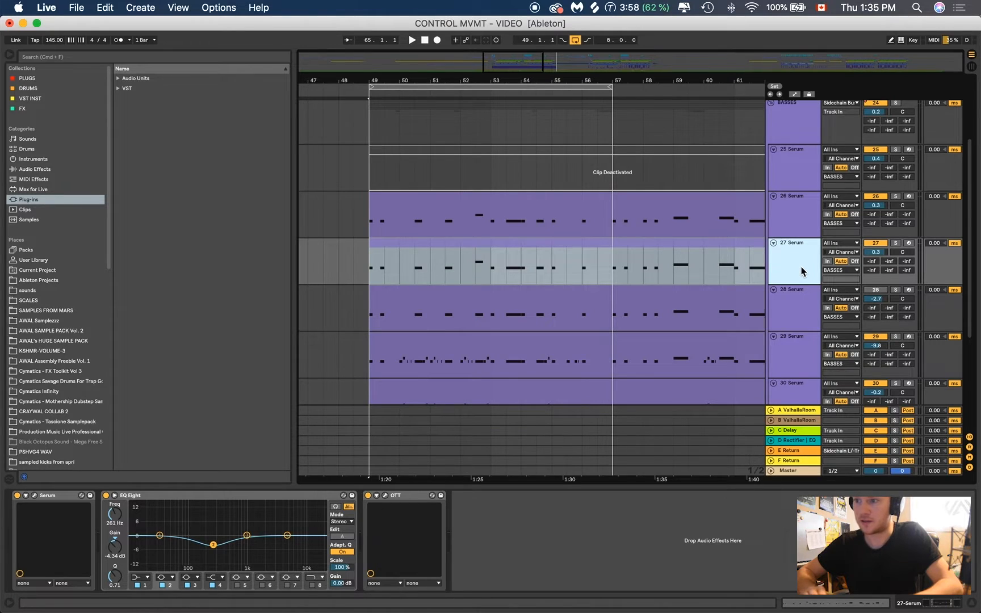
- Change the first EQ Eight band on the 27 Serum track to a steep low cut at 95.8 Hz
left_click(143, 581)
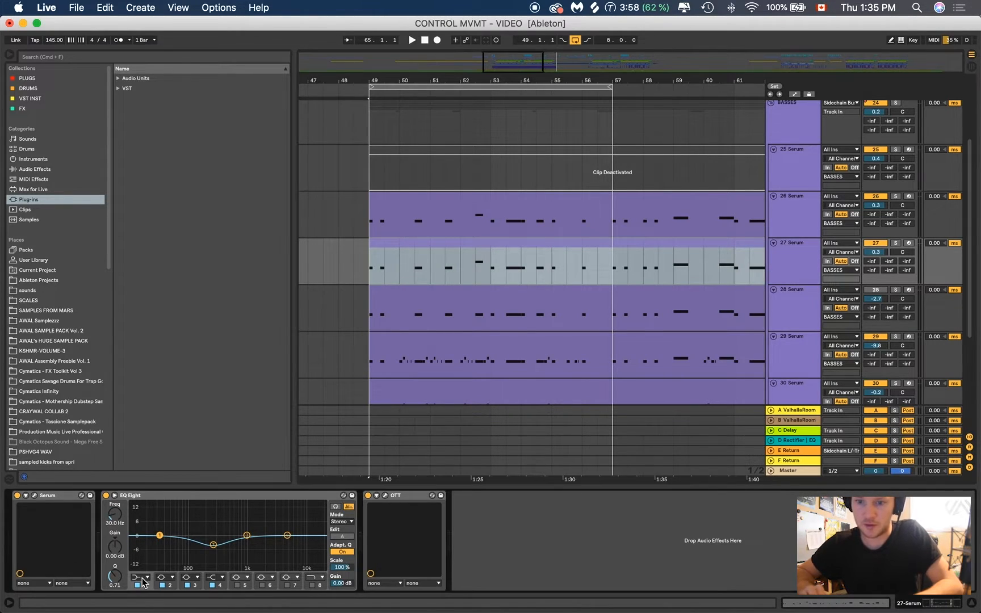
left_click(140, 577)
left_click(140, 517)
left_click_drag(161, 545, 188, 543)
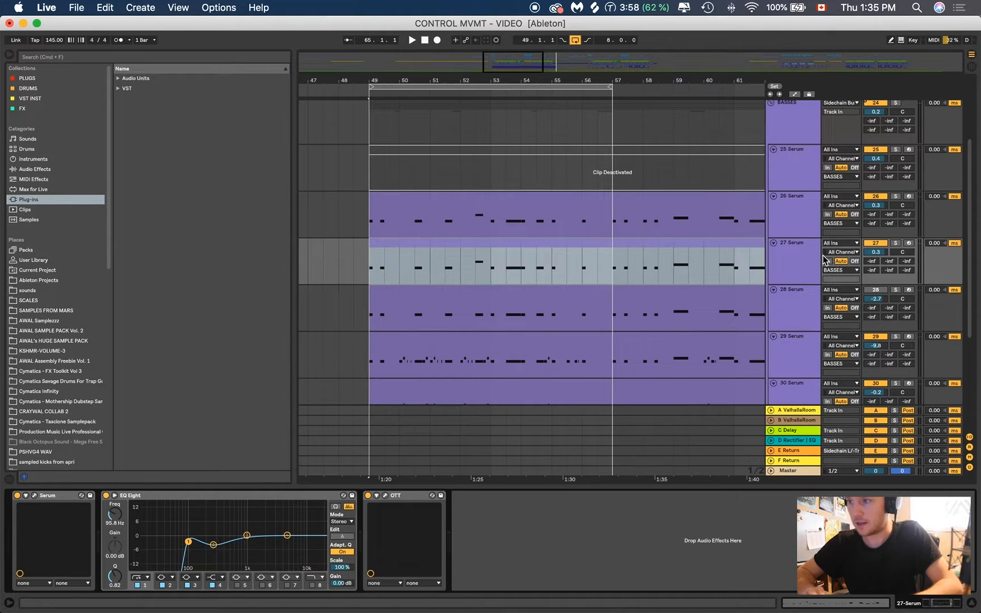
- Review the oscillator page of the 27 Serum patch and close the plug-in
left_click(797, 256)
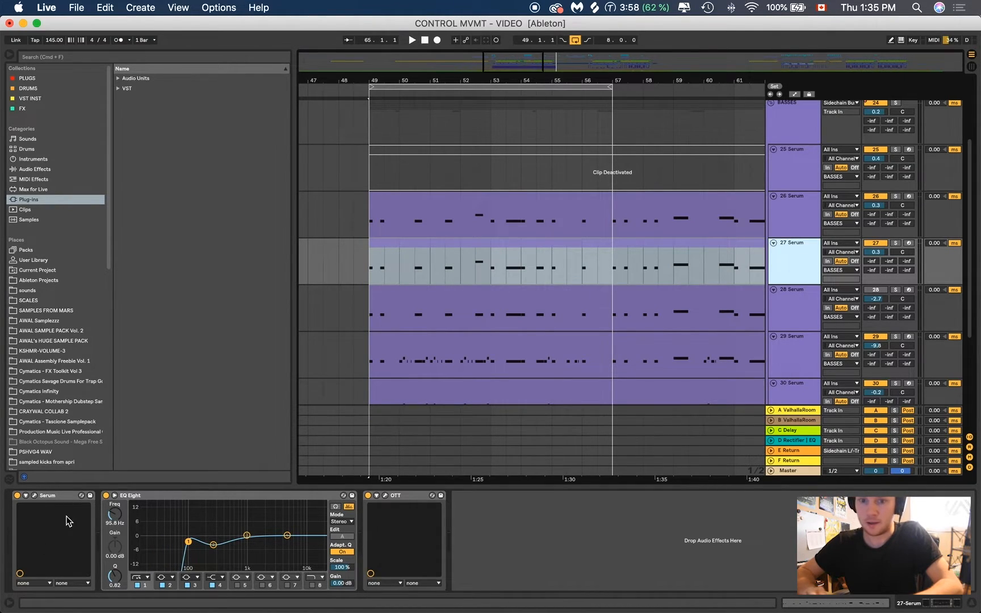
left_click(34, 496)
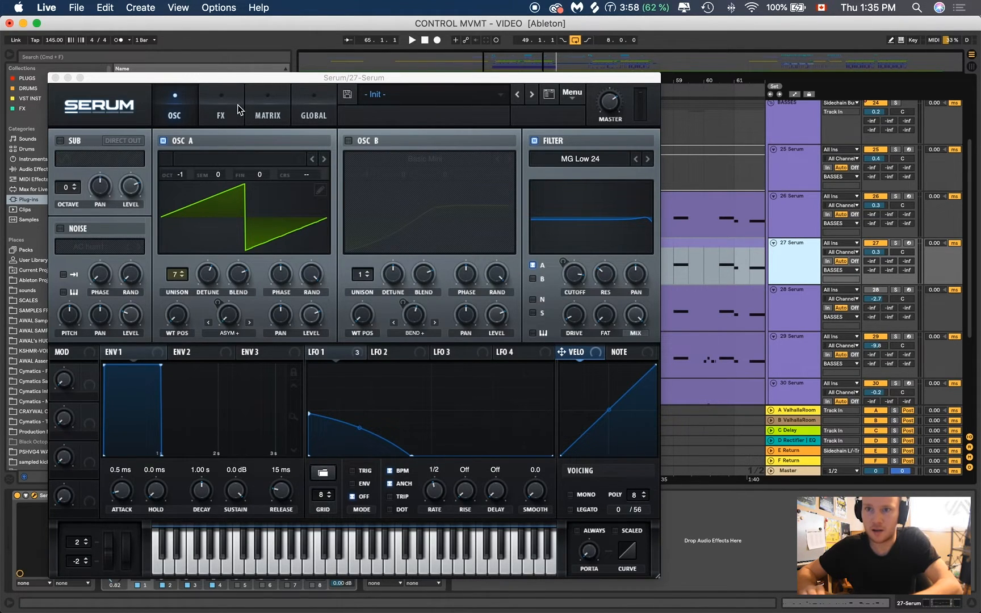
left_click(177, 115)
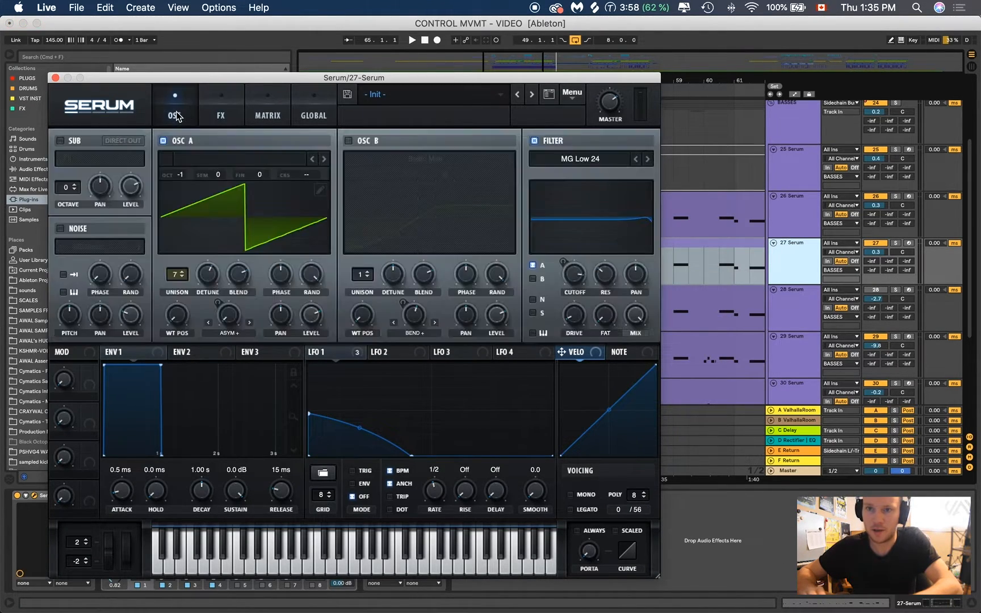
left_click(55, 78)
- Add the Wider plug-in after OTT on the 27 Serum track and set its width to 40%
left_click(84, 58)
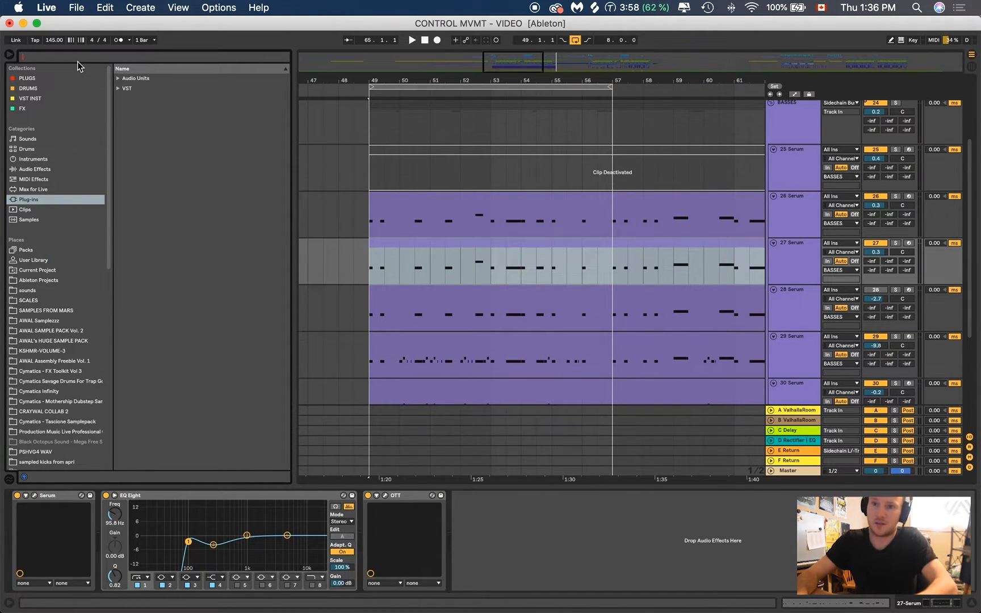
type("Wider")
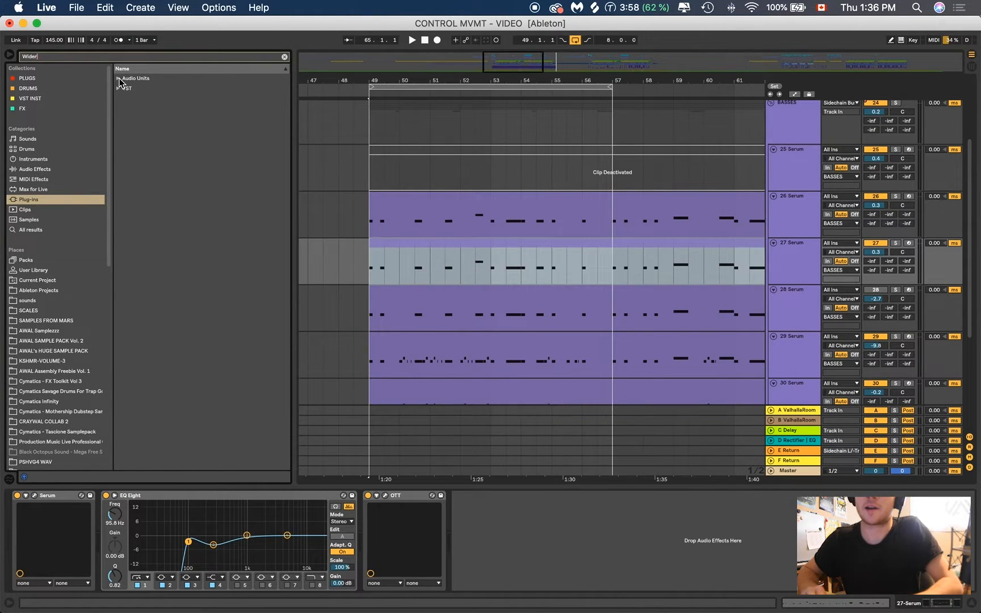
left_click(117, 78)
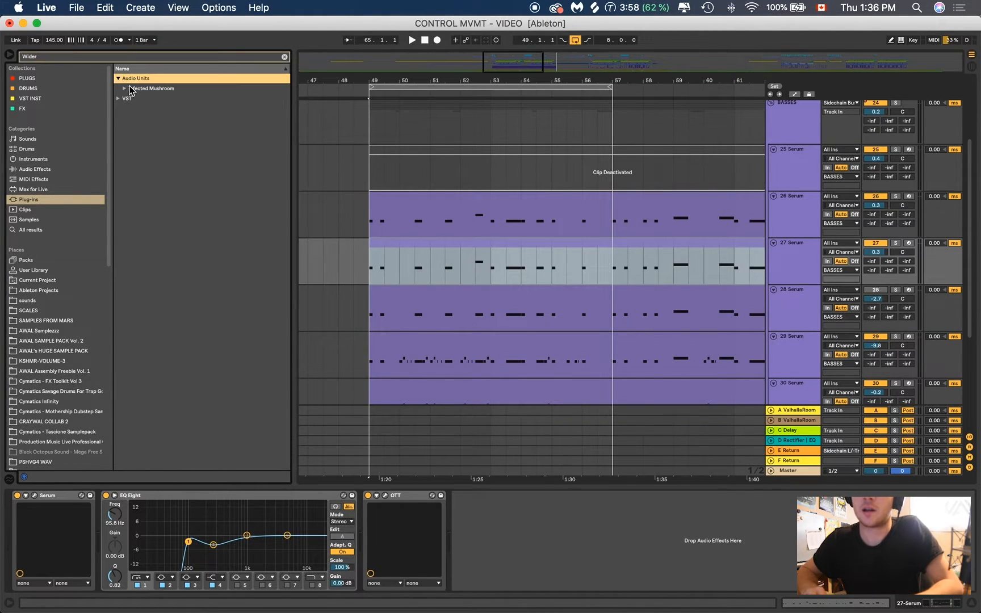
left_click(127, 88)
left_click_drag(156, 102, 583, 520)
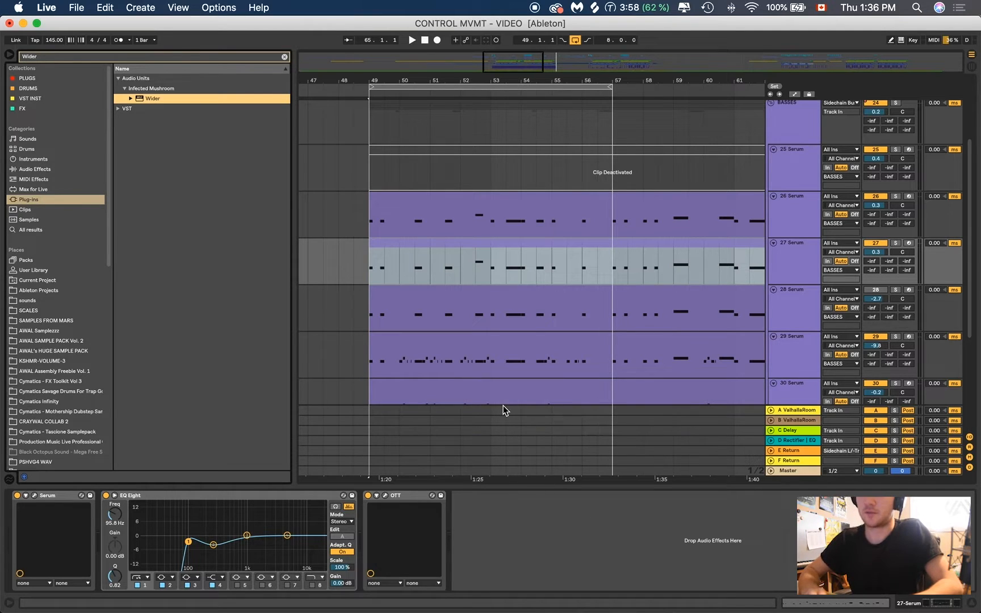
left_click_drag(276, 171, 278, 147)
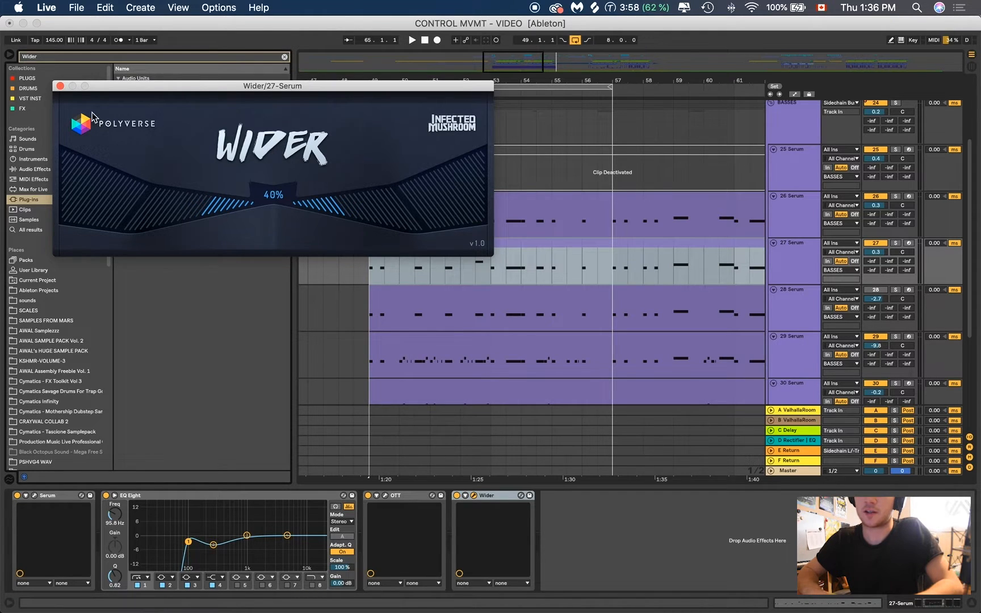
- Close the Wider window and listen to the 27 Serum track soloed and in the full bass mix
left_click(60, 86)
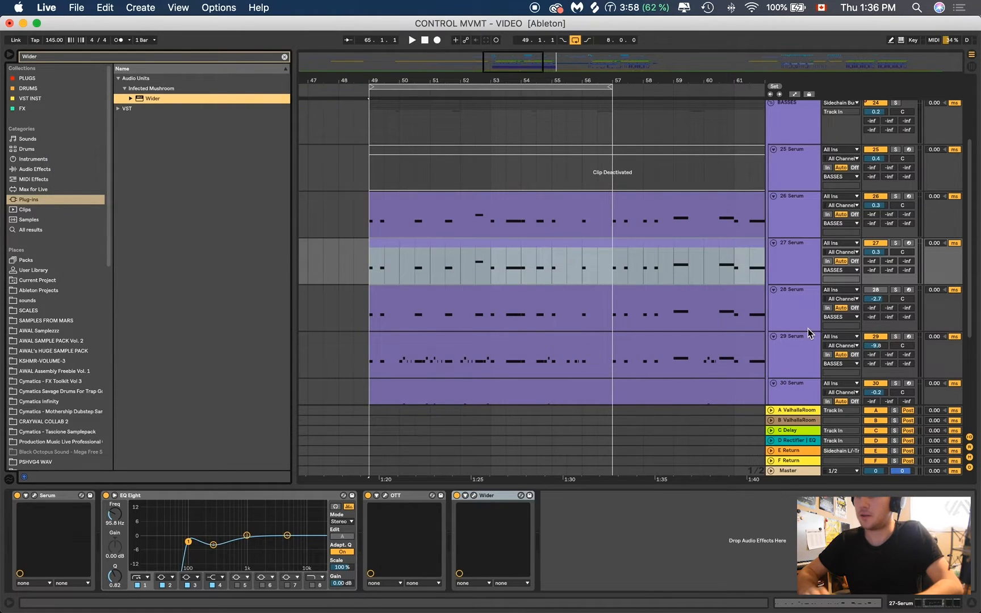
left_click(895, 244)
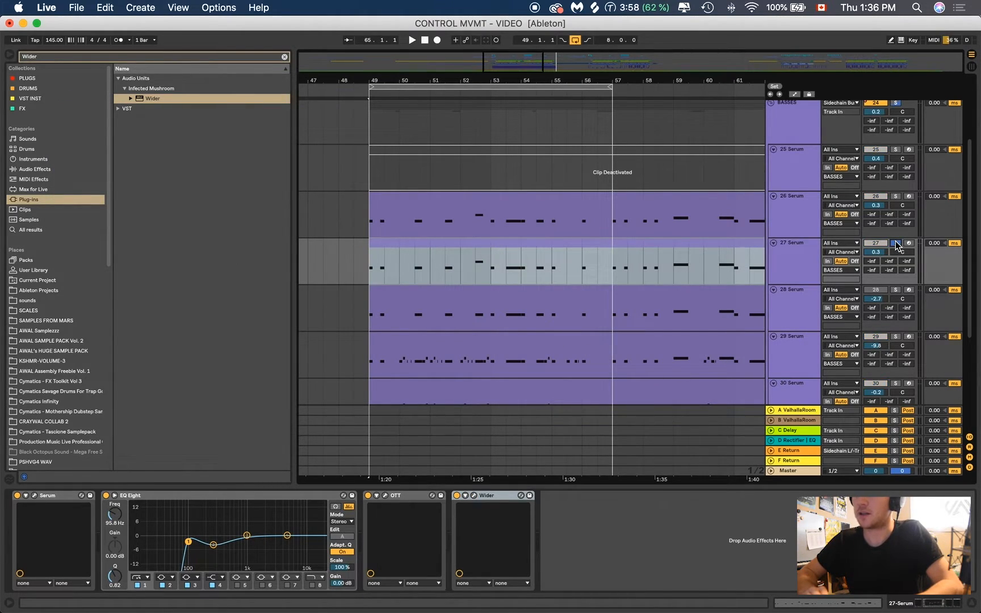
left_click(358, 89)
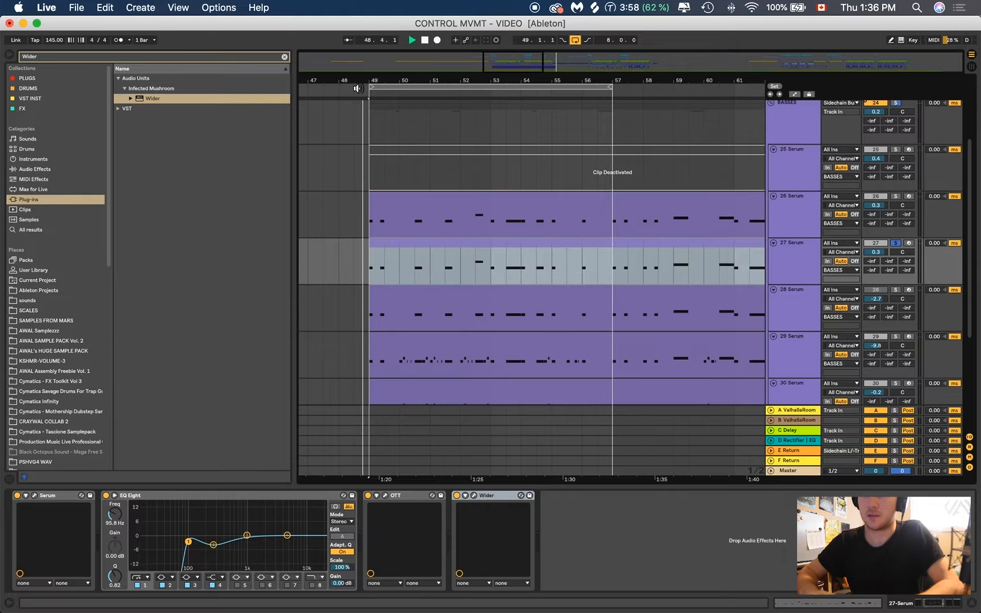
left_click(895, 243)
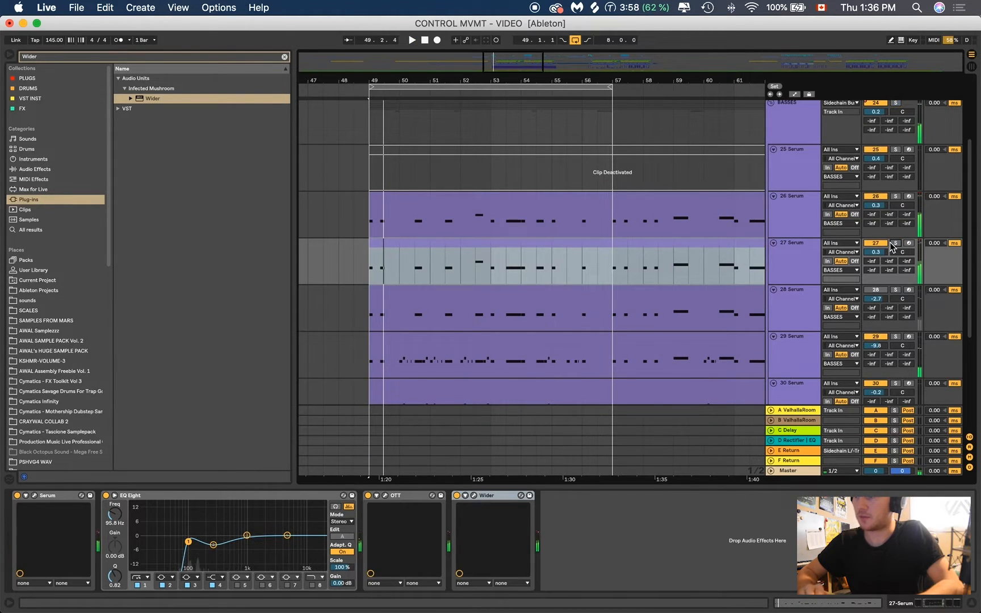
left_click(414, 275)
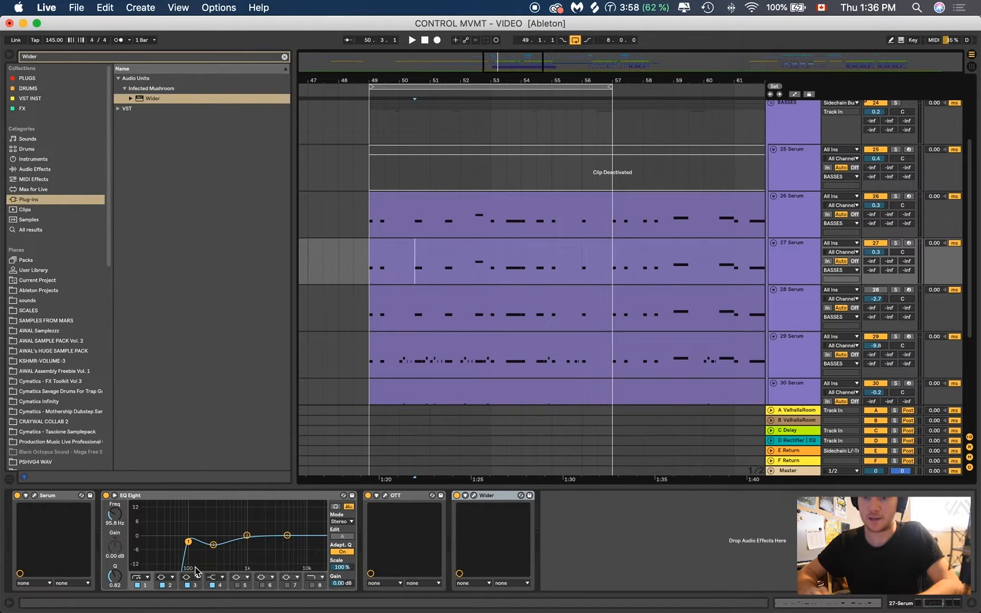
key("space")
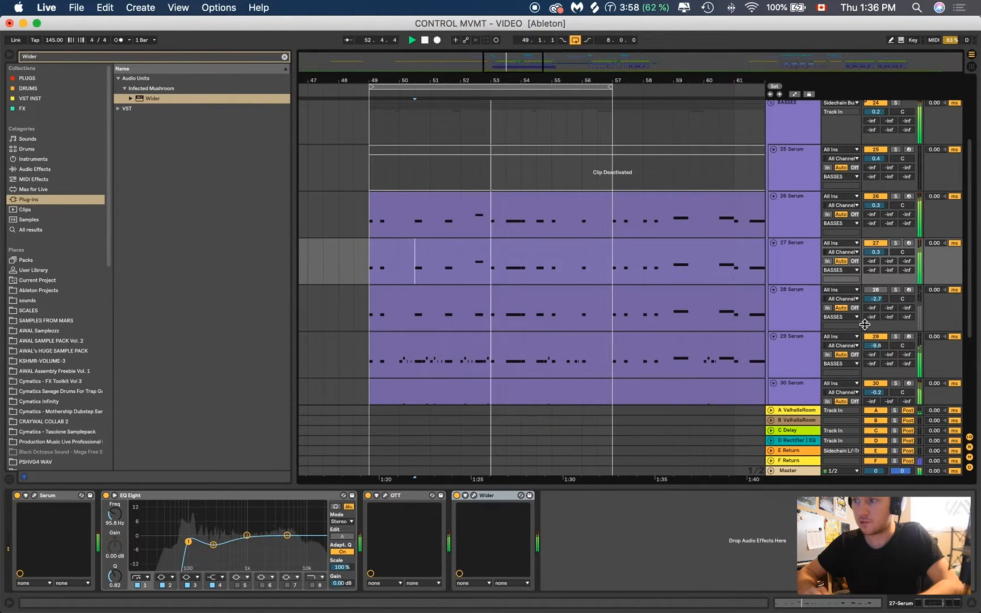
key("space")
- Add a Limiter after OTT on the 26 Serum track and compare its effect chain with that of 27 Serum
left_click(806, 269)
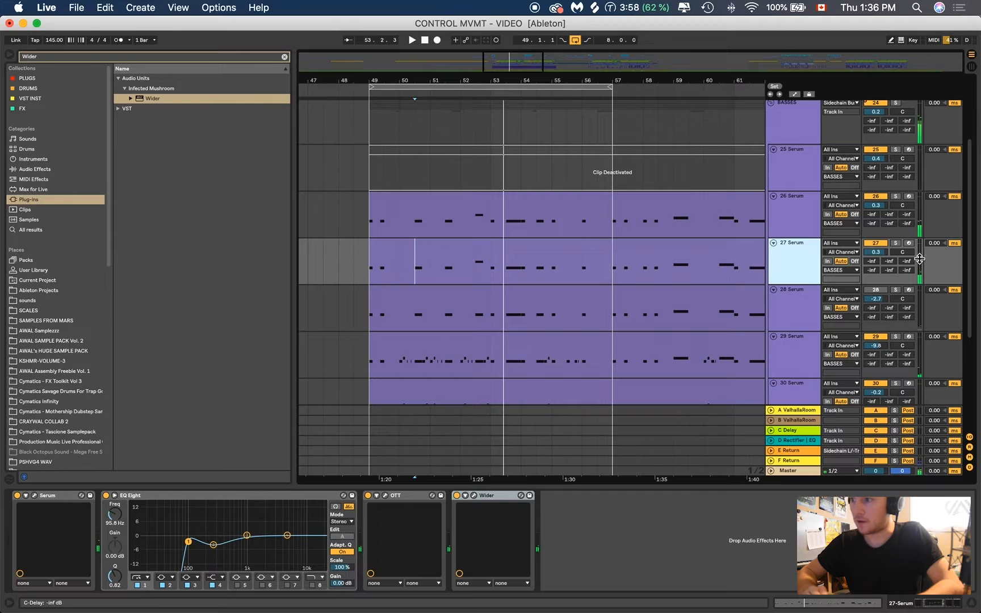
key("Up")
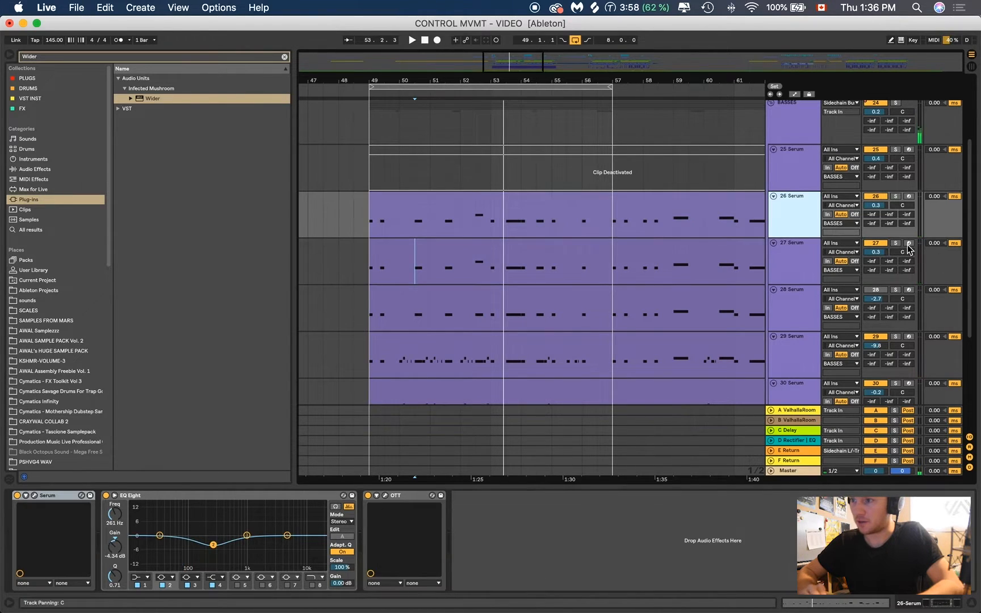
left_click(284, 57)
type("lim")
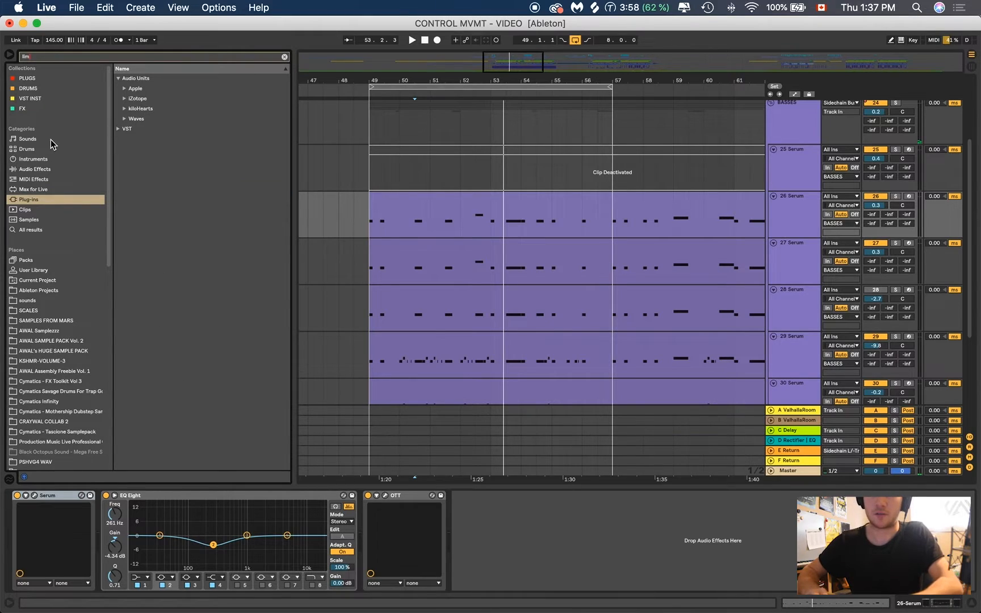
left_click(48, 171)
left_click_drag(147, 99, 442, 161)
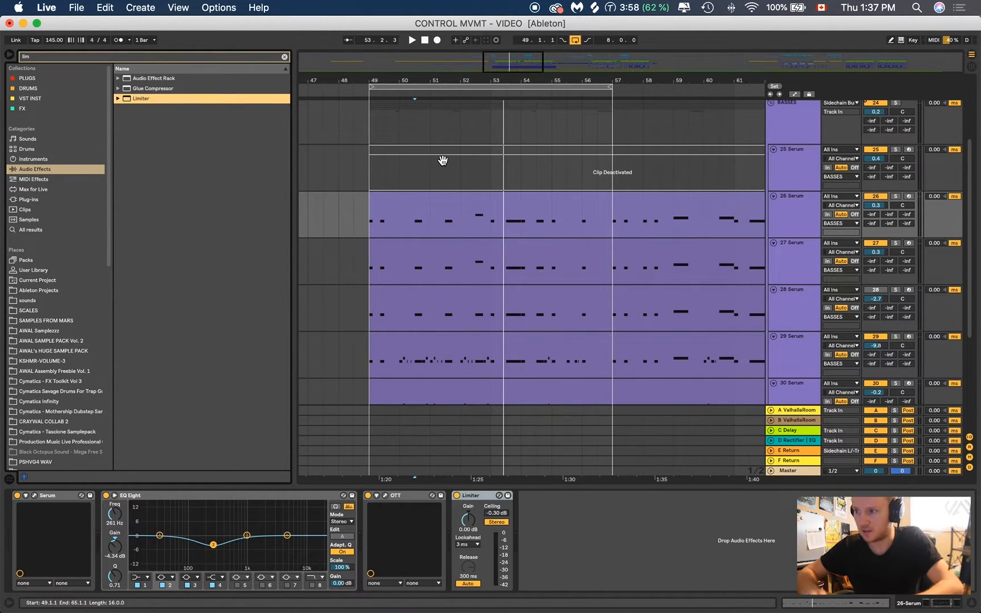
left_click(787, 263)
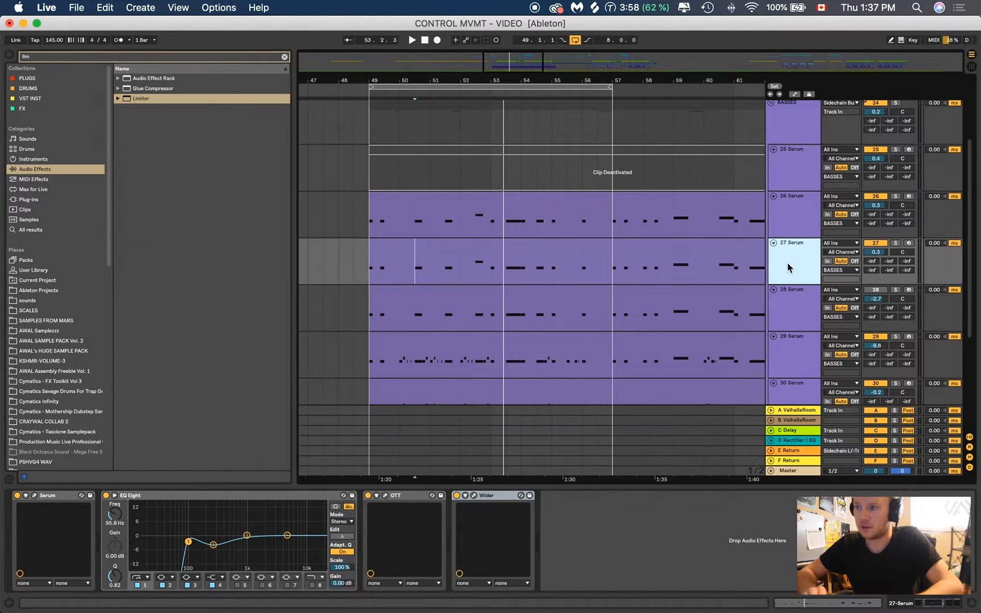
left_click(801, 219)
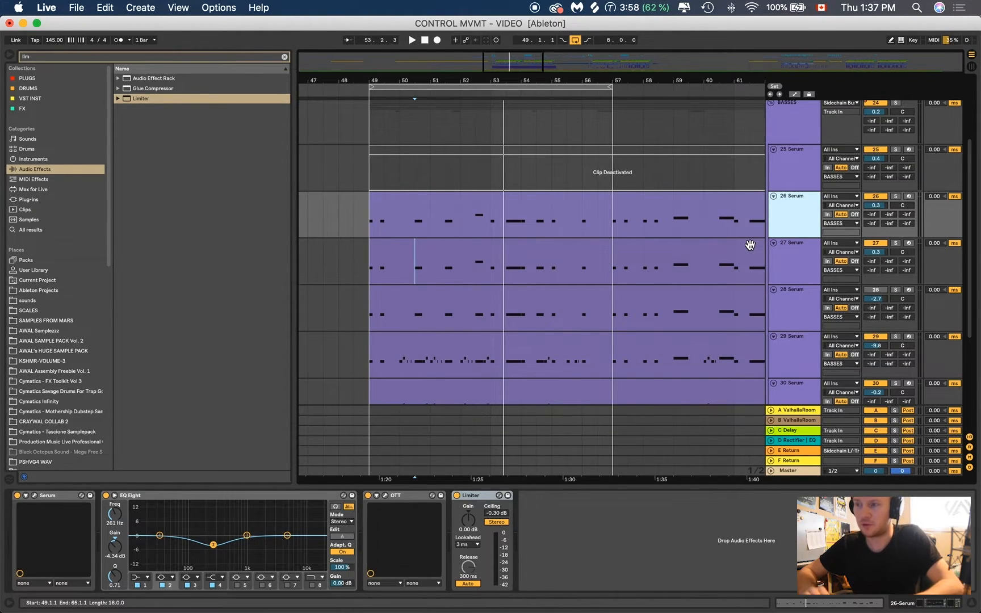
left_click(790, 277)
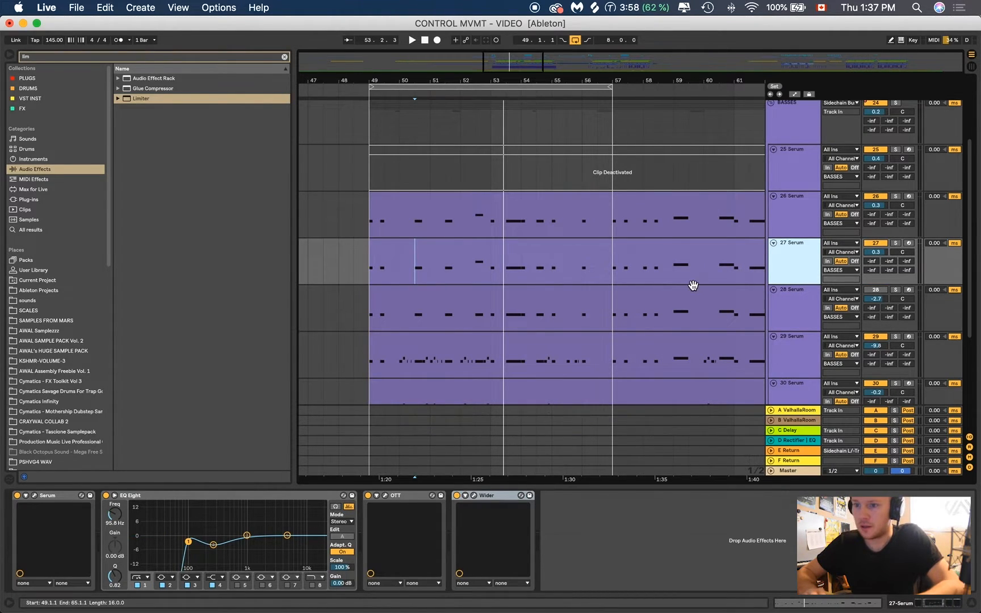
- Solo the 29 Serum track and listen to it from around bar 53
scroll(693, 285, "down", 3)
scroll(693, 285, "up", 1)
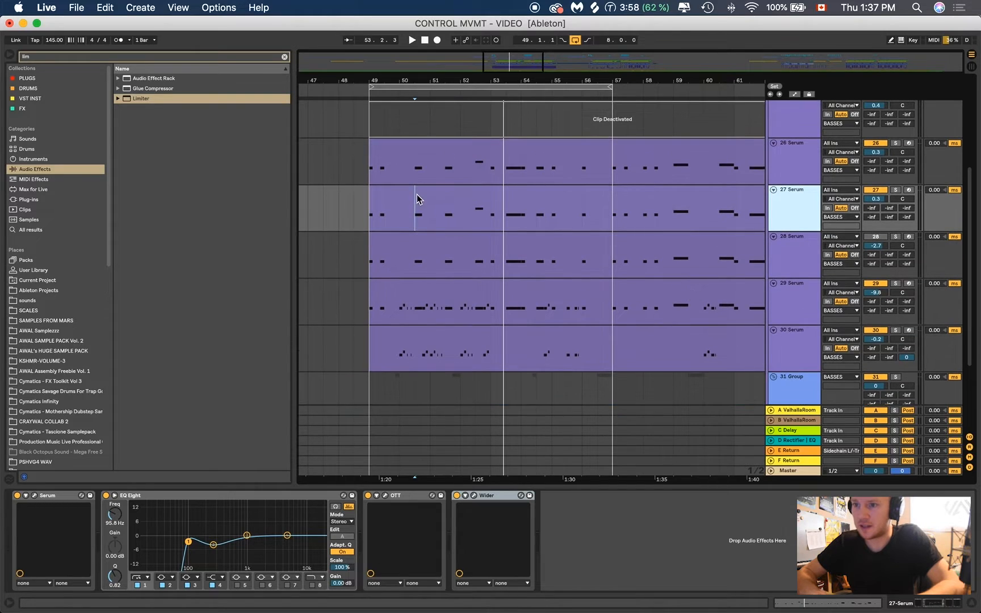
left_click(876, 293)
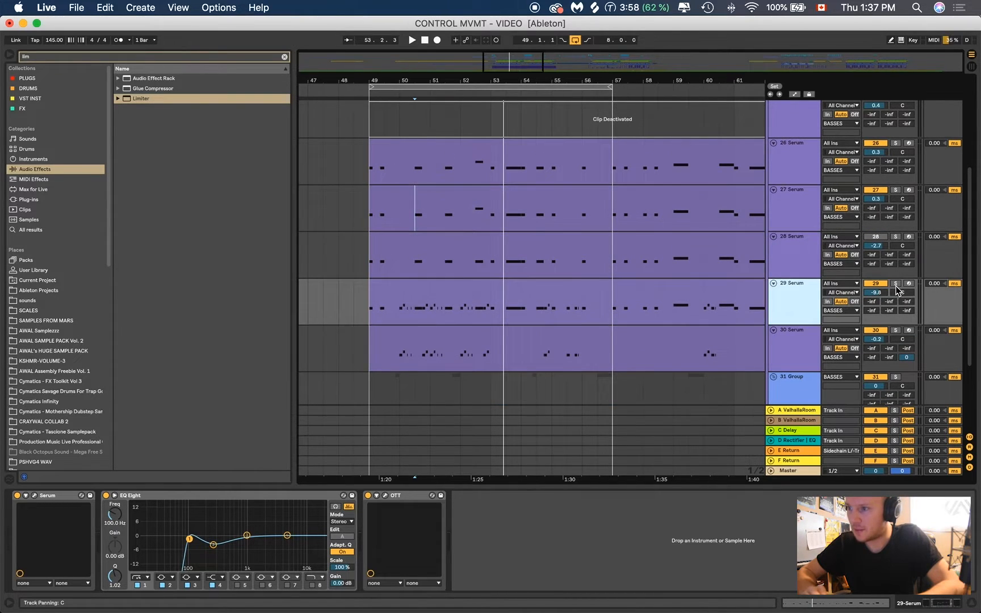
left_click(895, 283)
left_click(505, 309)
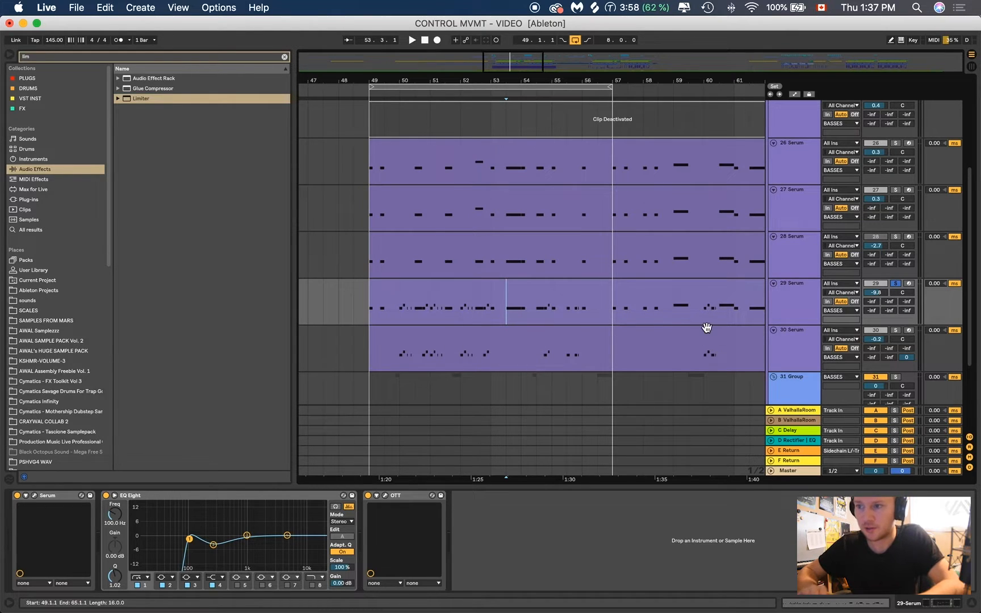
key("space")
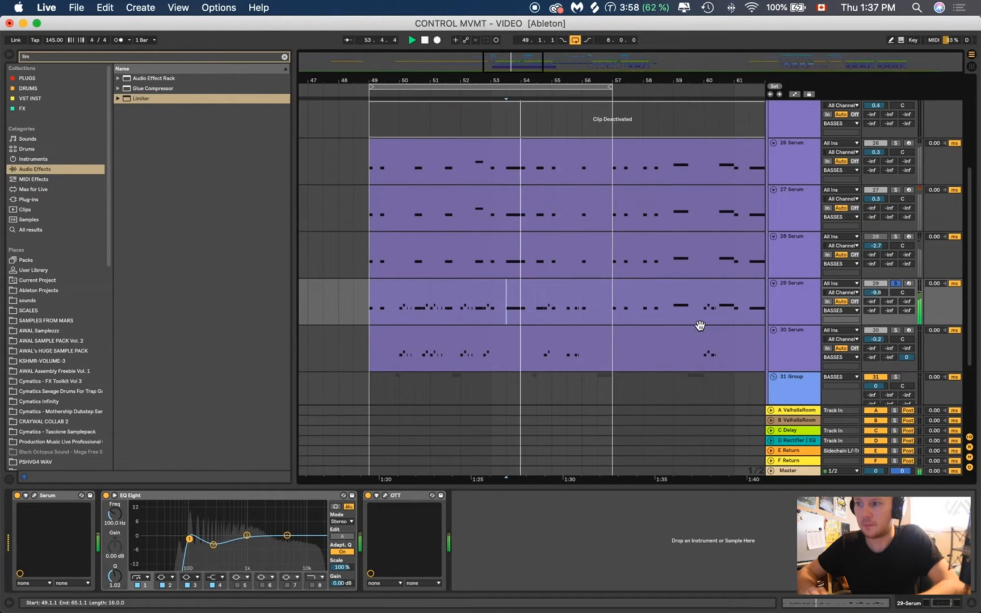
key("space")
- Examine the oscillator page of the 29 Serum patch, close the plug-in and unsolo the track
left_click(795, 303)
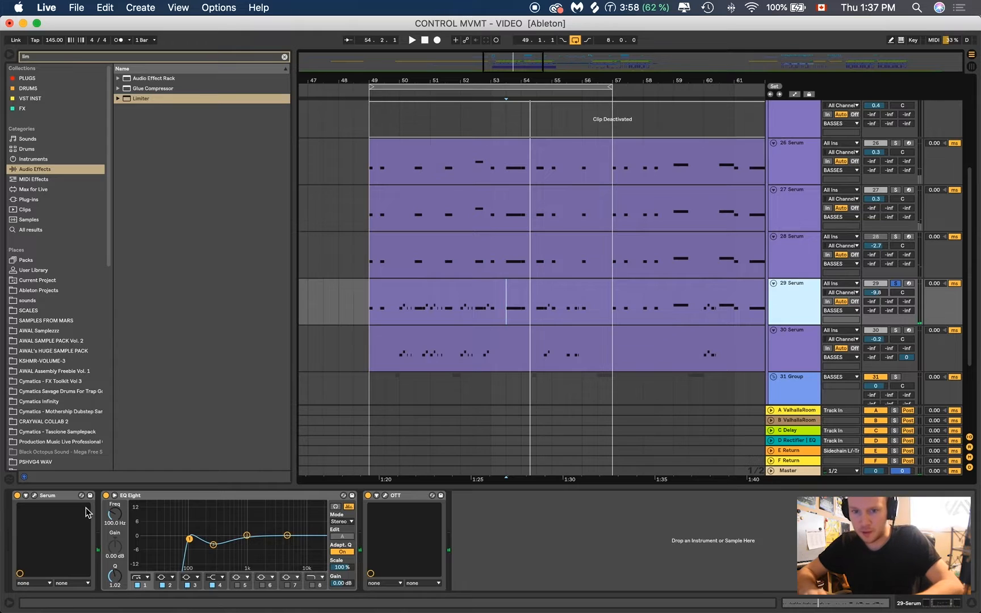
left_click(34, 497)
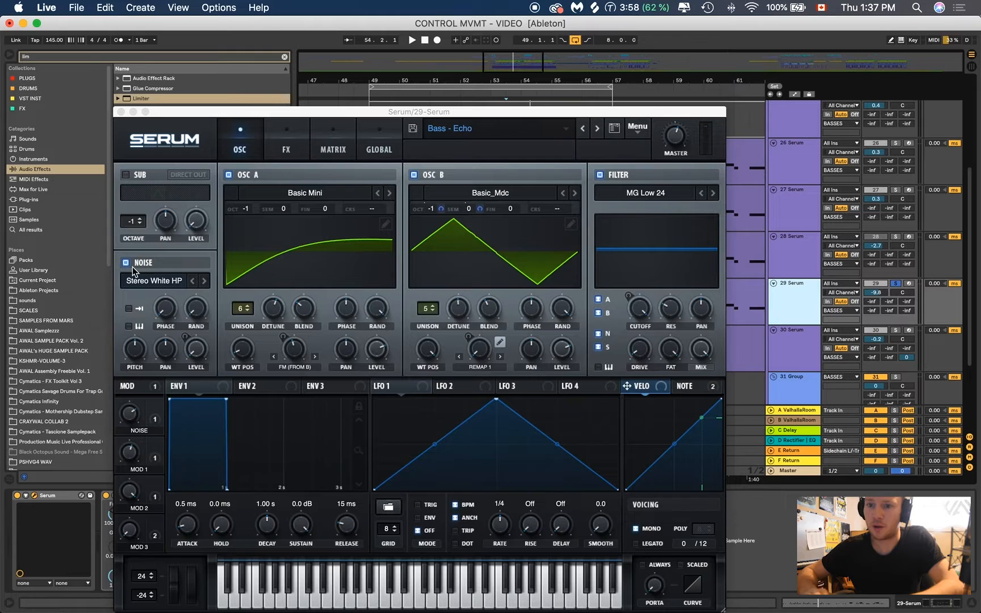
left_click(120, 112)
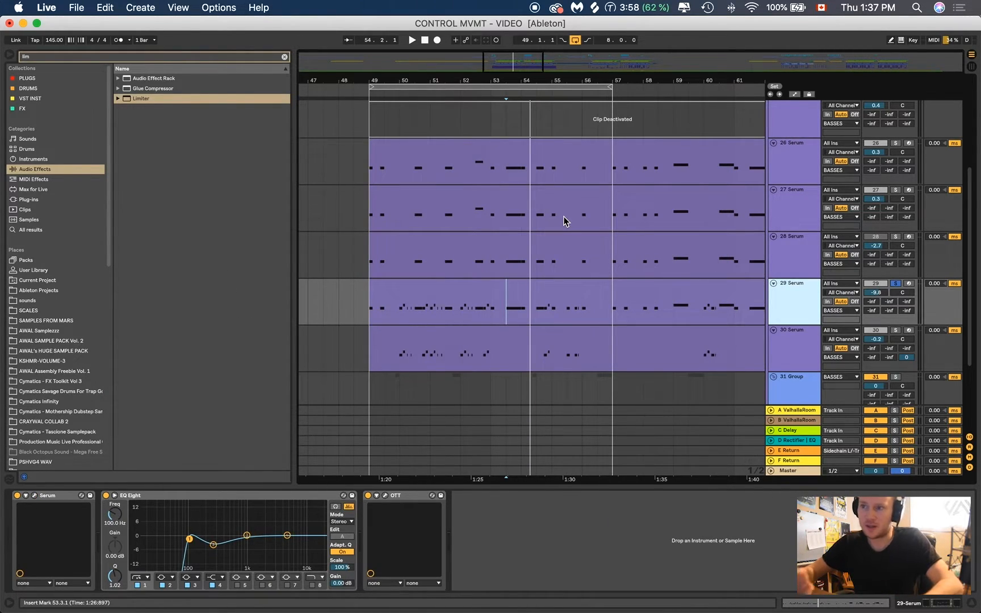
left_click(895, 283)
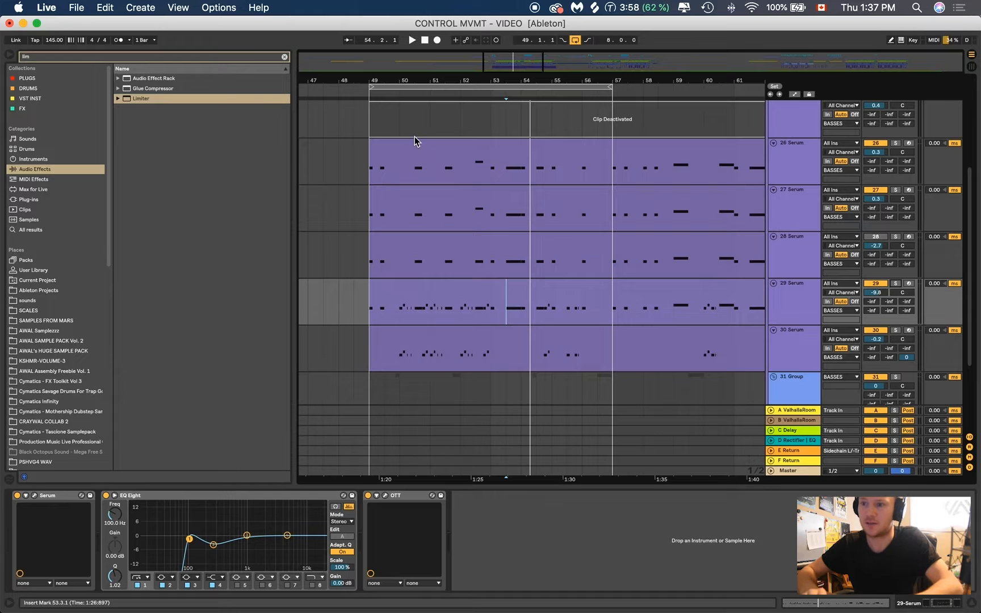
- Loop bars 49 to 57 using the 30 Serum clip and listen to all active bass layers together from bar 49
left_click(372, 357)
left_click_drag(578, 359, 614, 354)
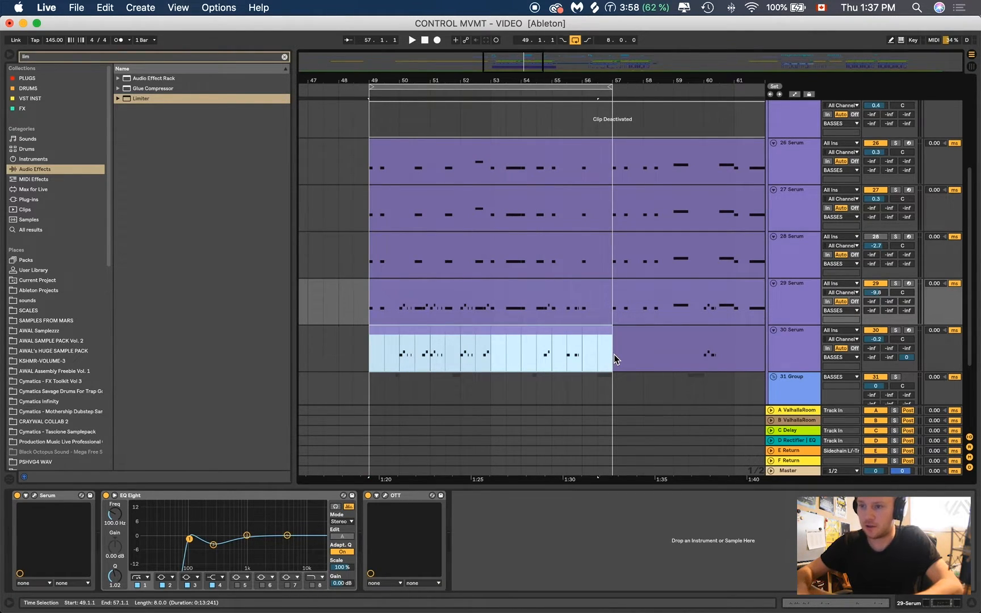
key("super+l")
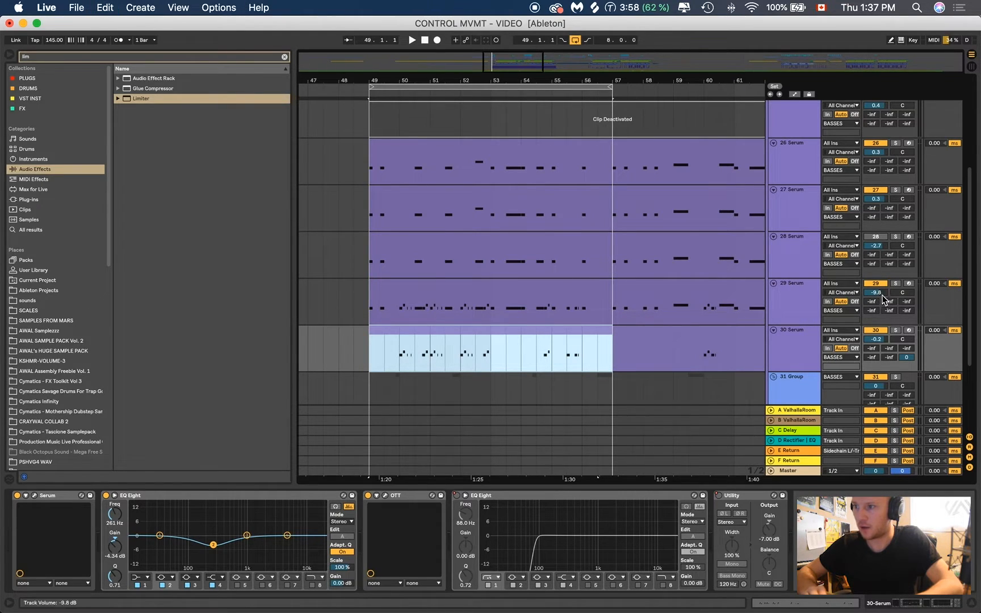
left_click(366, 363)
key("space")
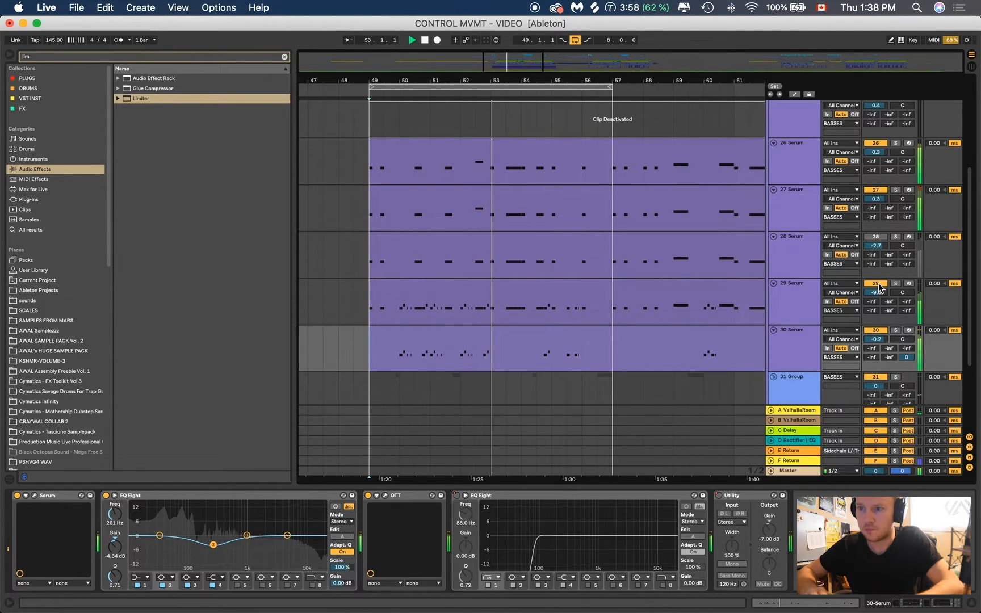
key("space")
- Play the basses from bar 53 with the 29 Serum track switched off and on to compare its contribution
left_click(490, 311)
key("space")
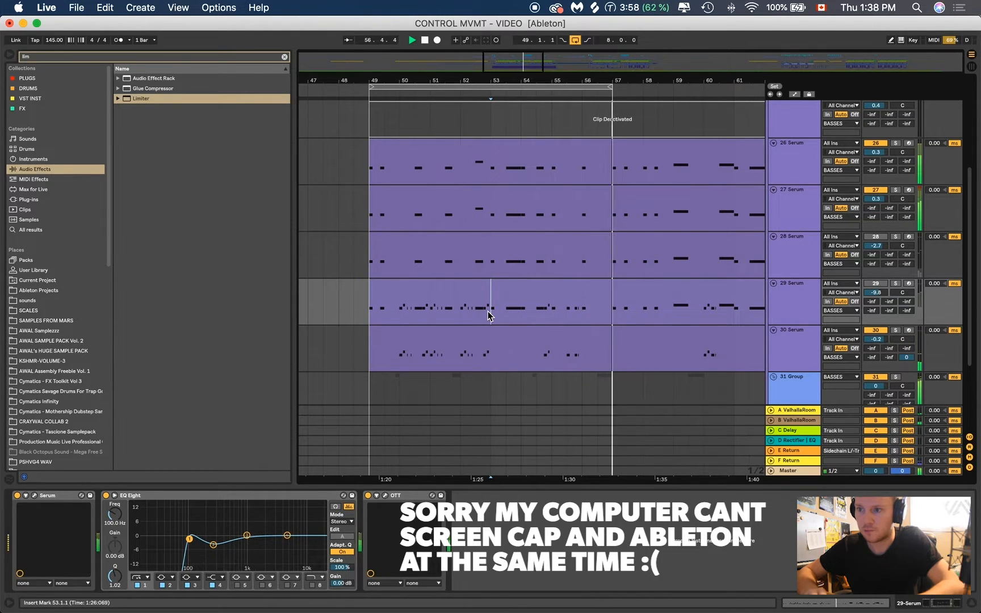
left_click(883, 285)
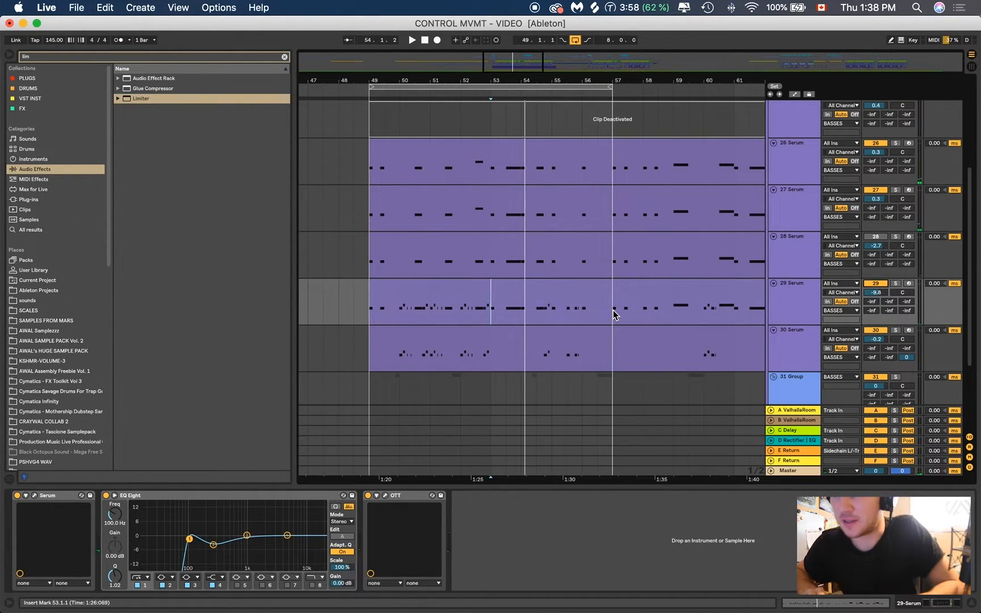
- Review the layered bass clips across the Serum tracks and the effect chains on 26 Serum and 27 Serum
left_click_drag(608, 309, 370, 306)
left_click(369, 309)
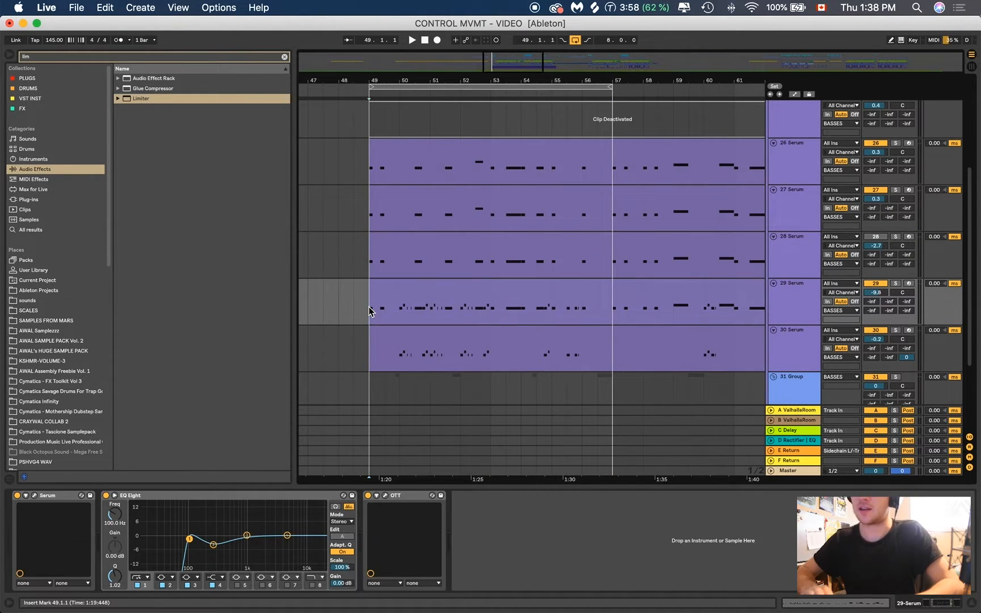
scroll(369, 306, "down", 2)
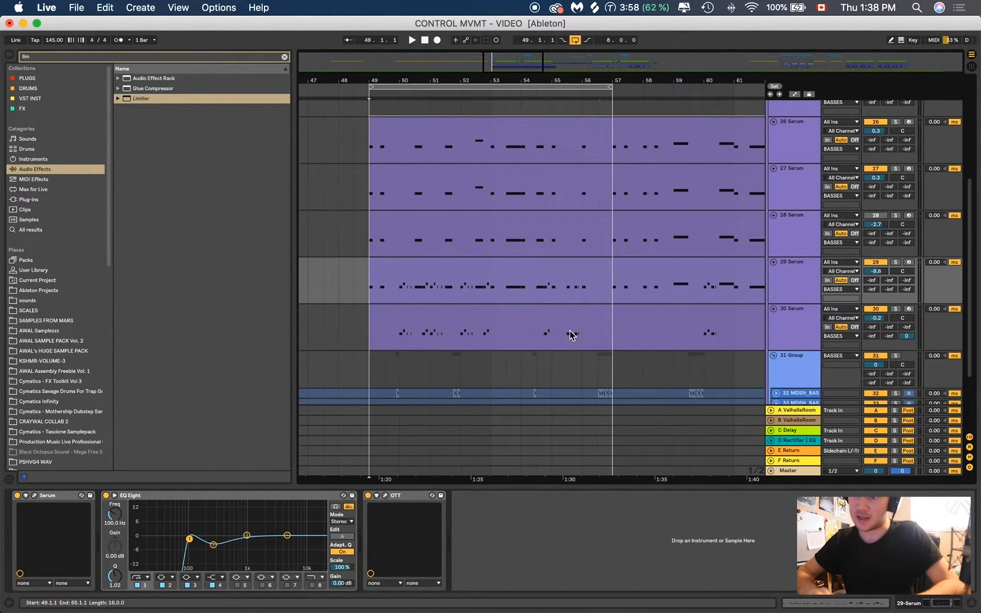
scroll(590, 323, "up", 1)
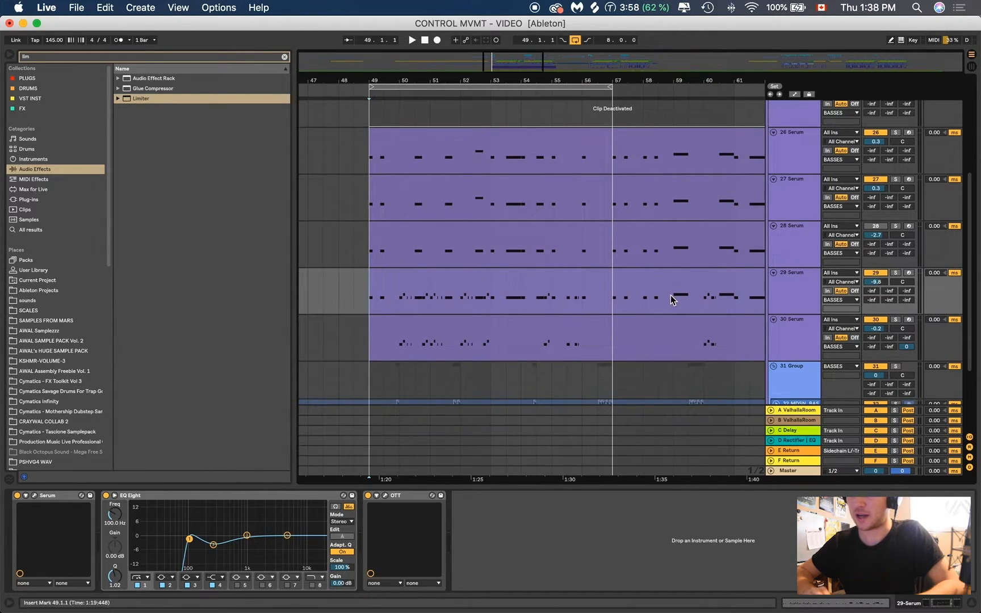
left_click(784, 198)
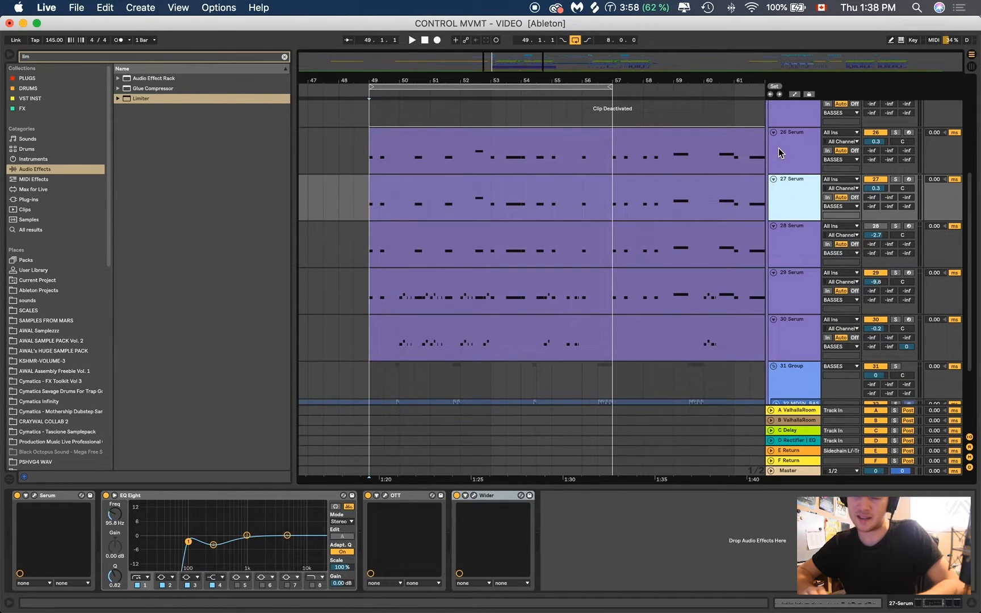
left_click(779, 148)
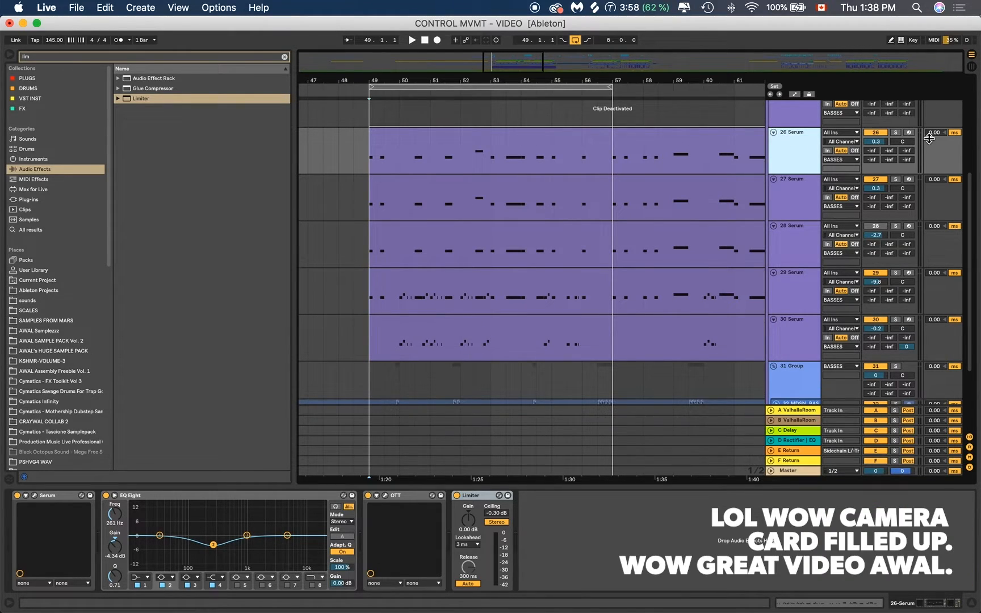
left_click(808, 192)
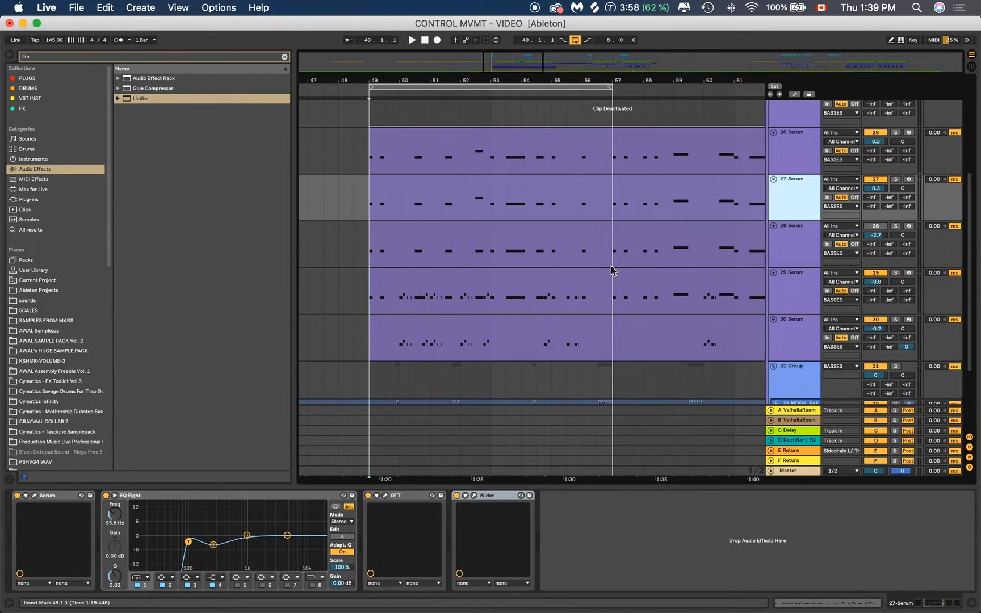
scroll(611, 266, "down", 2)
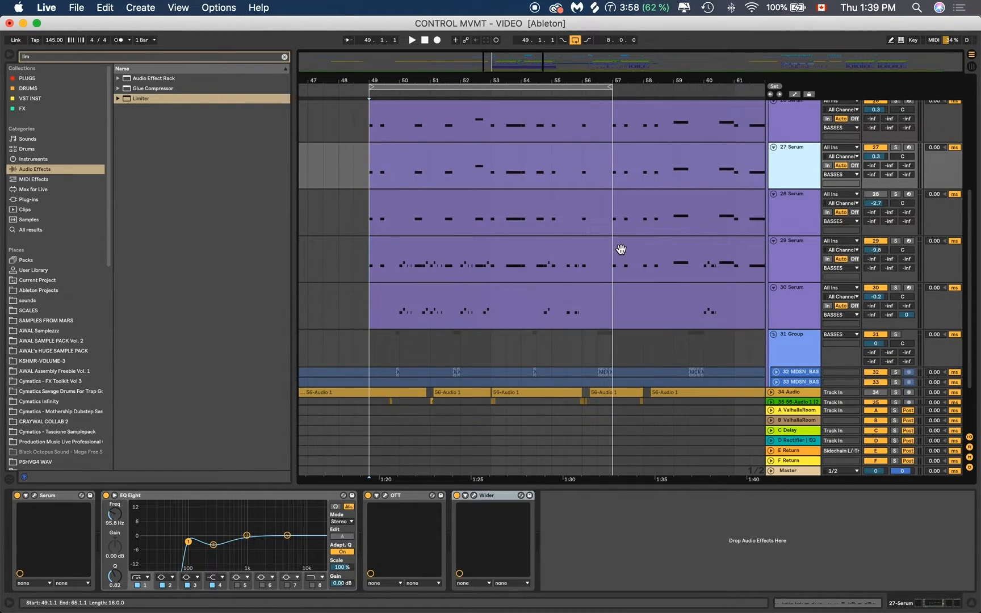
scroll(642, 227, "up", 2)
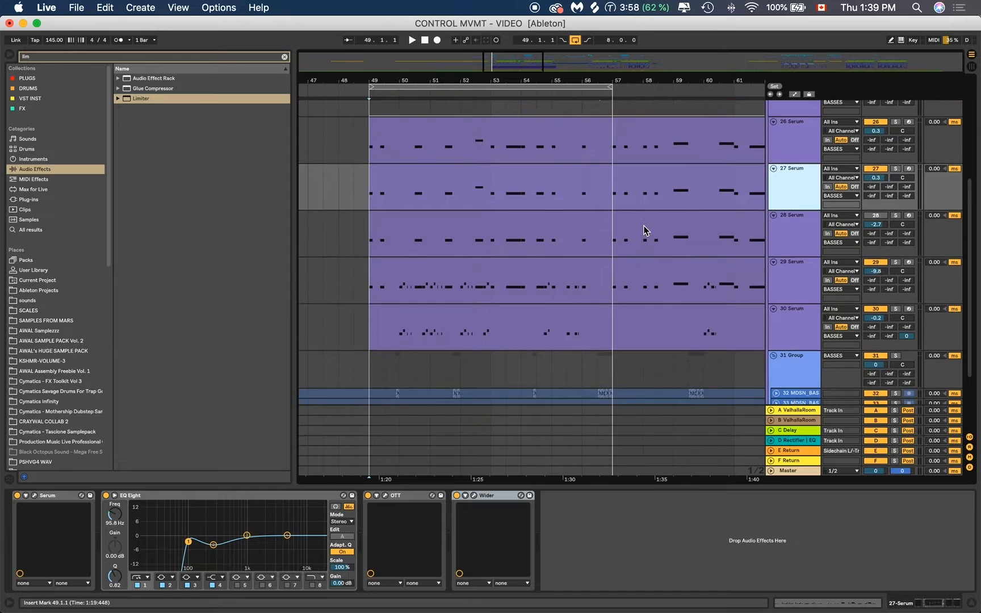
left_click(523, 143)
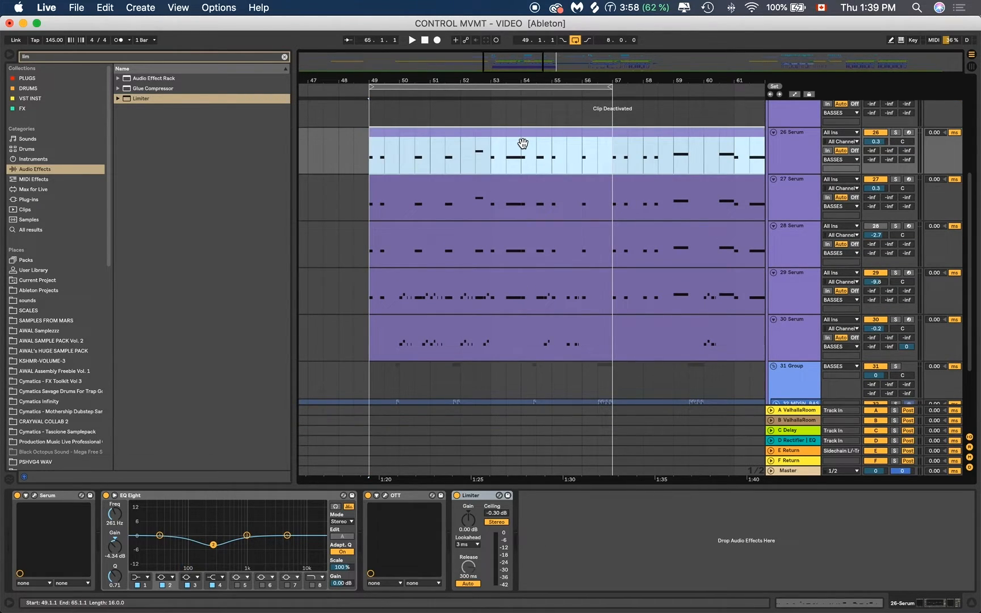
scroll(523, 143, "down", 4)
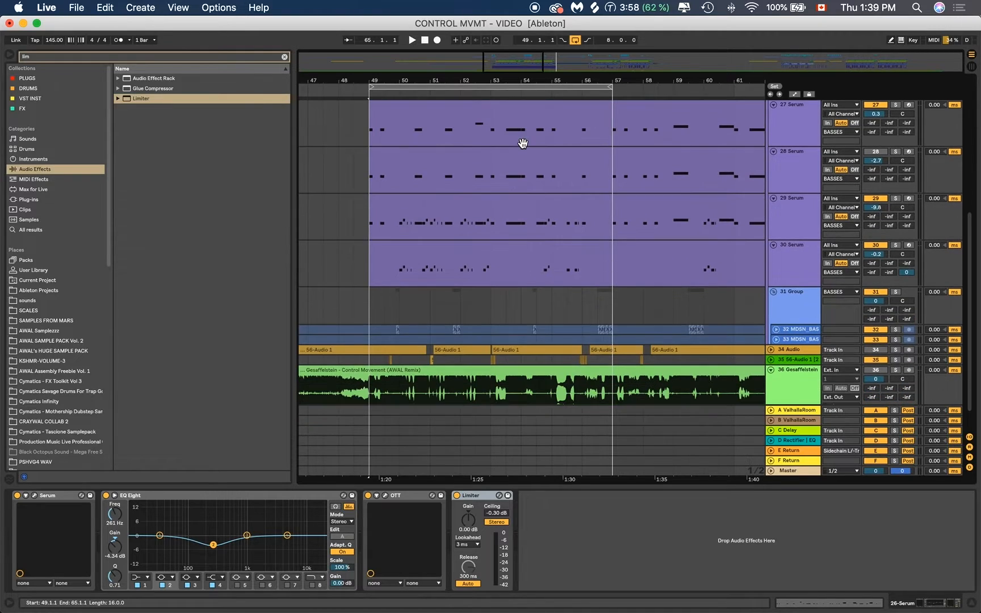